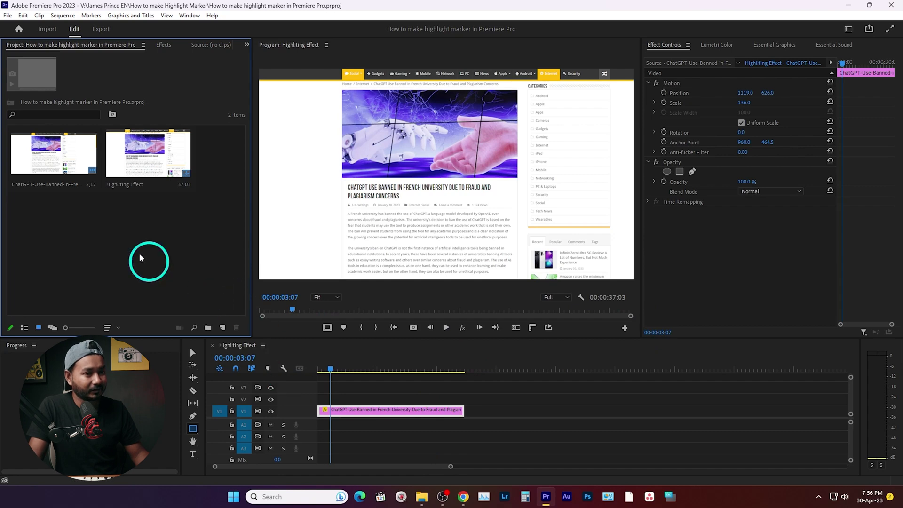
Replace the existing V1 clip with the article screenshot from the Project panel.
left_click(69, 158)
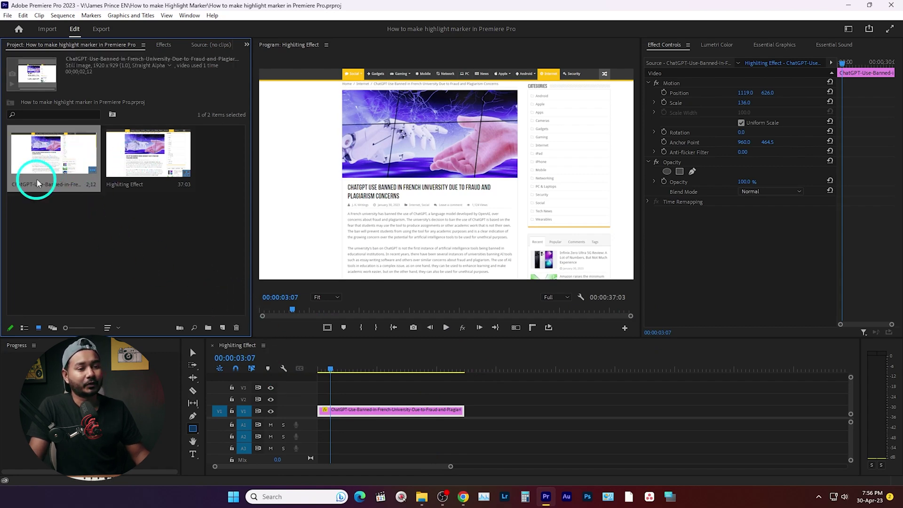
left_click(354, 411)
key("Delete")
left_click_drag(40, 158, 375, 410)
left_click(349, 410)
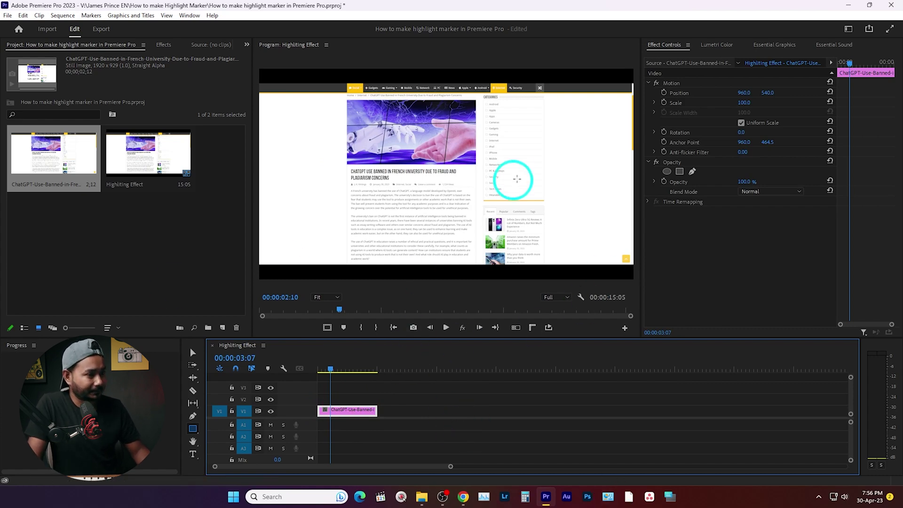
Set the screenshot's Scale to 128 and Position to 1139, 585.
left_click_drag(745, 108, 892, 80)
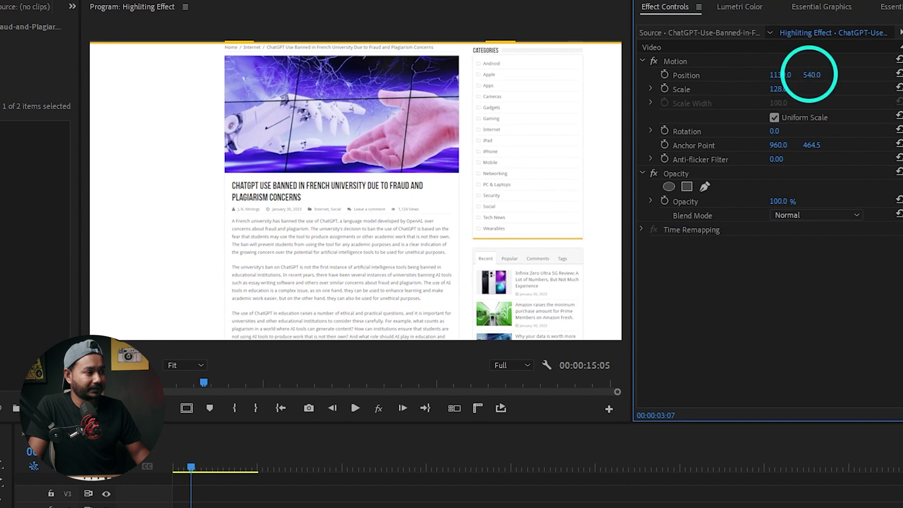
left_click_drag(812, 75, 833, 75)
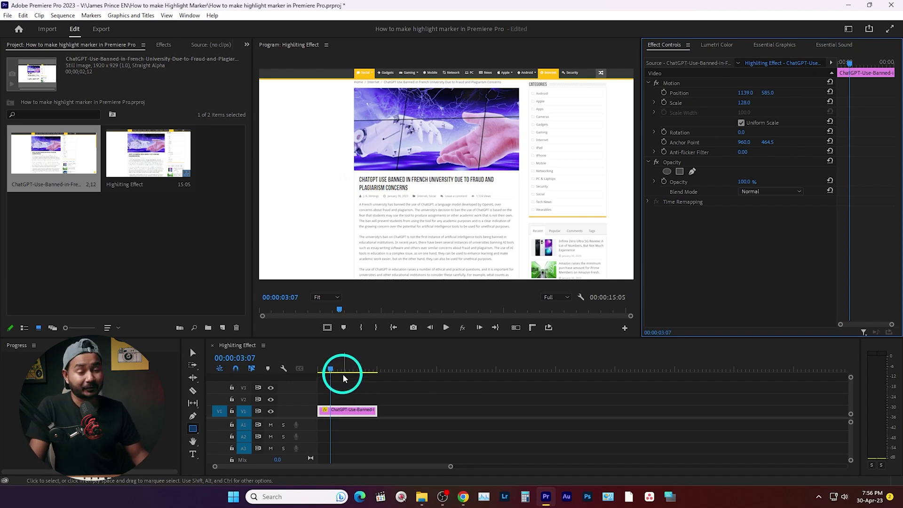
left_click(193, 350)
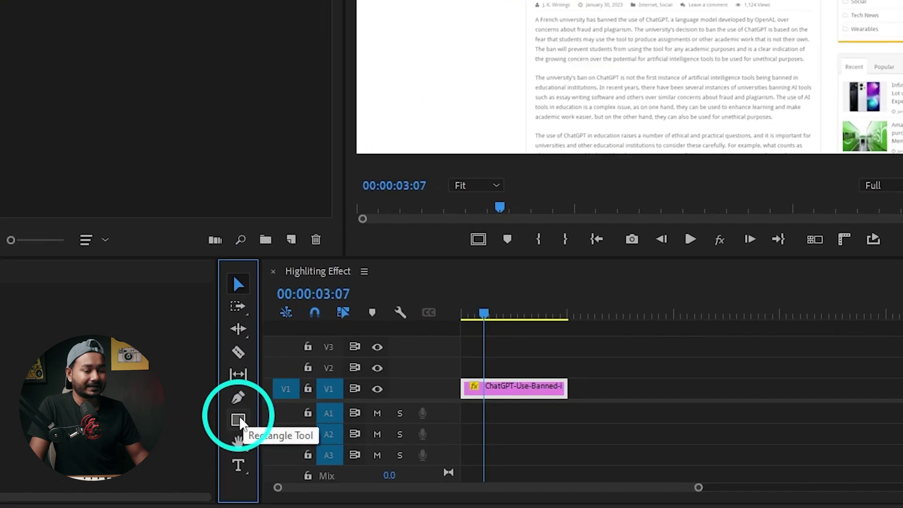
Draw a rectangle over the headline's first words with the Rectangle Tool.
left_click(240, 423)
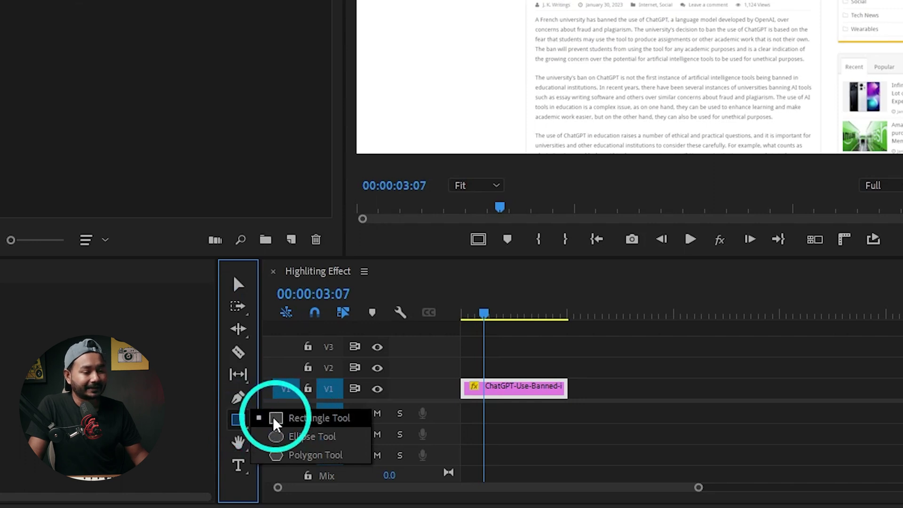
left_click(310, 420)
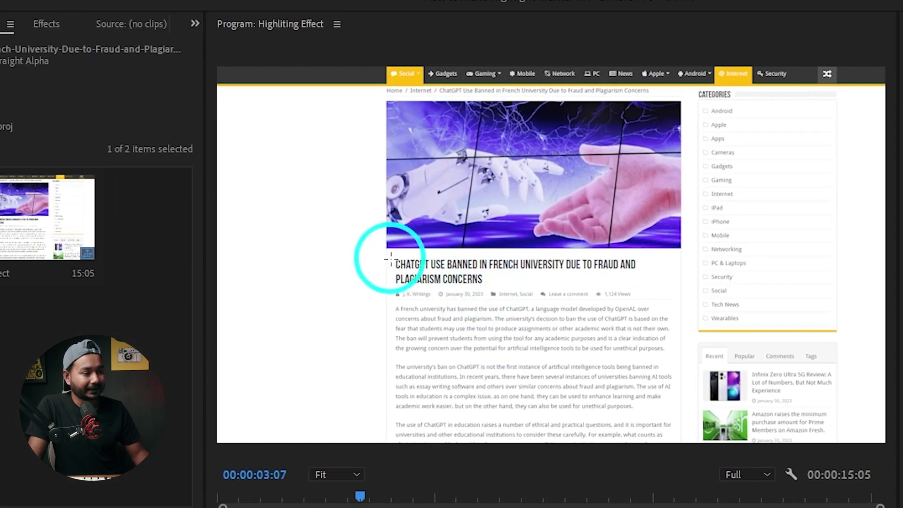
left_click_drag(392, 256, 565, 270)
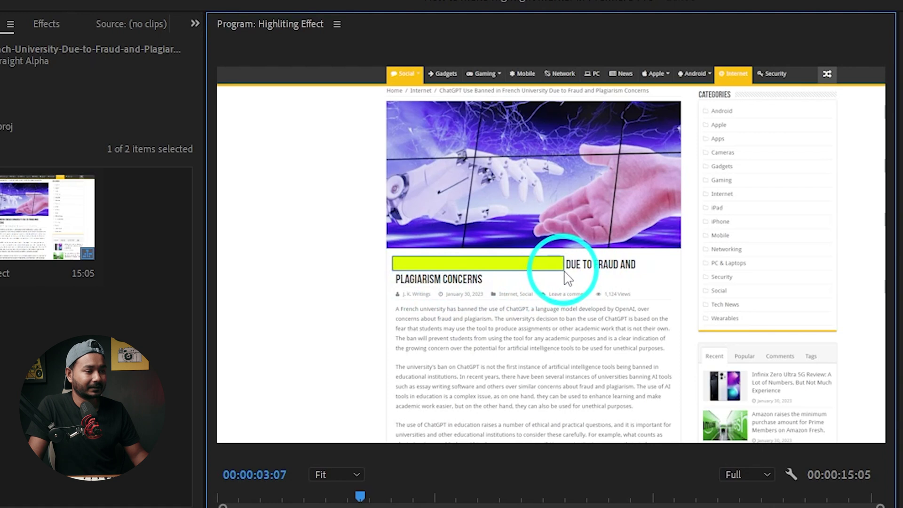
left_click_drag(564, 272, 564, 272)
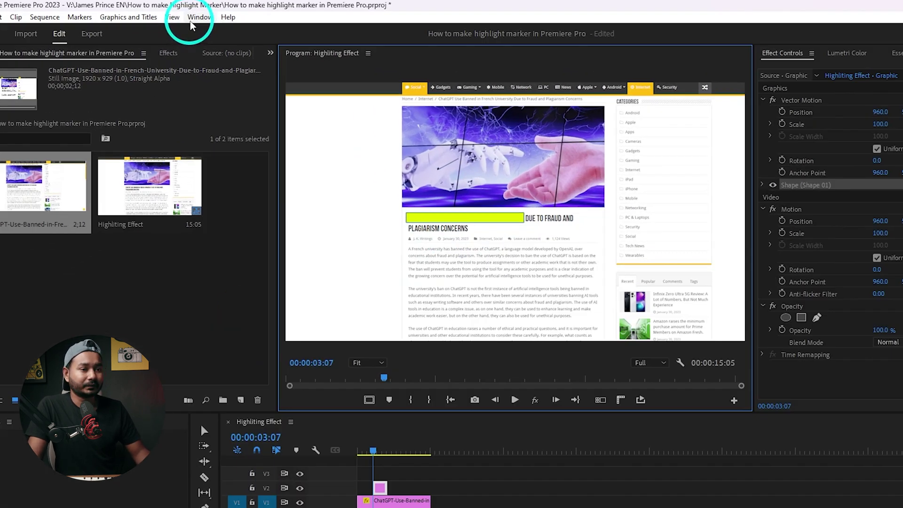
left_click(190, 15)
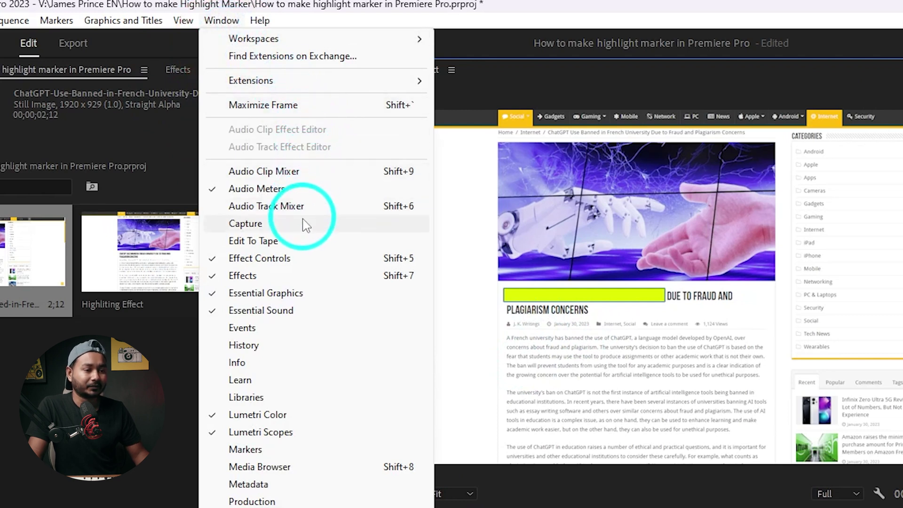
Bring up the rectangle's properties in Essential Graphics.
left_click(273, 294)
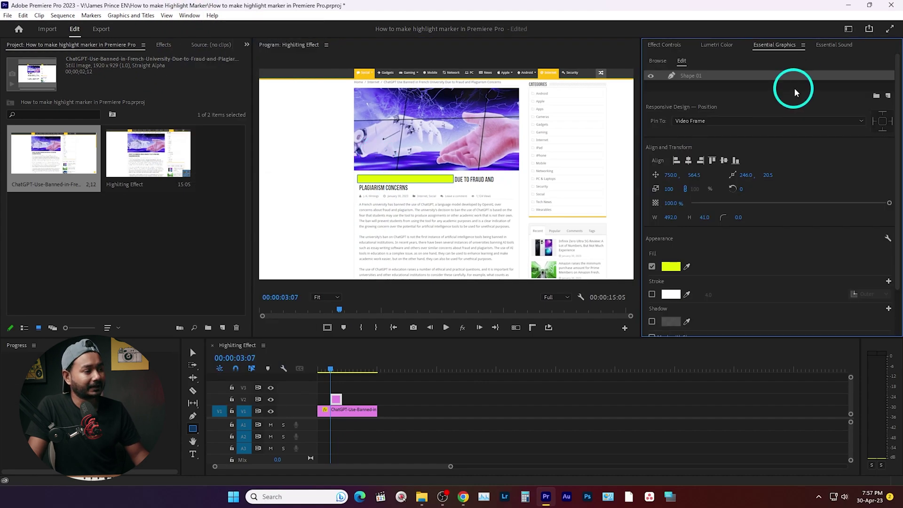
double_click(691, 76)
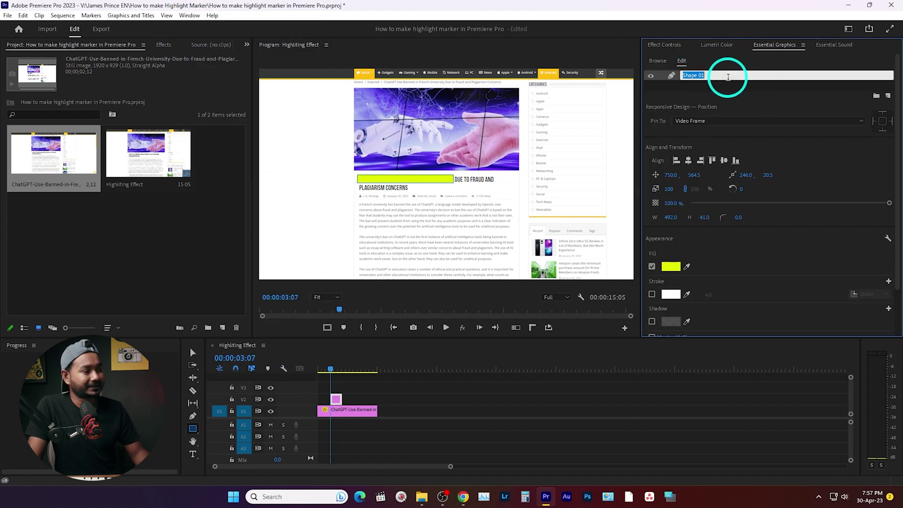
double_click(691, 75)
scroll(776, 153, "down", 2)
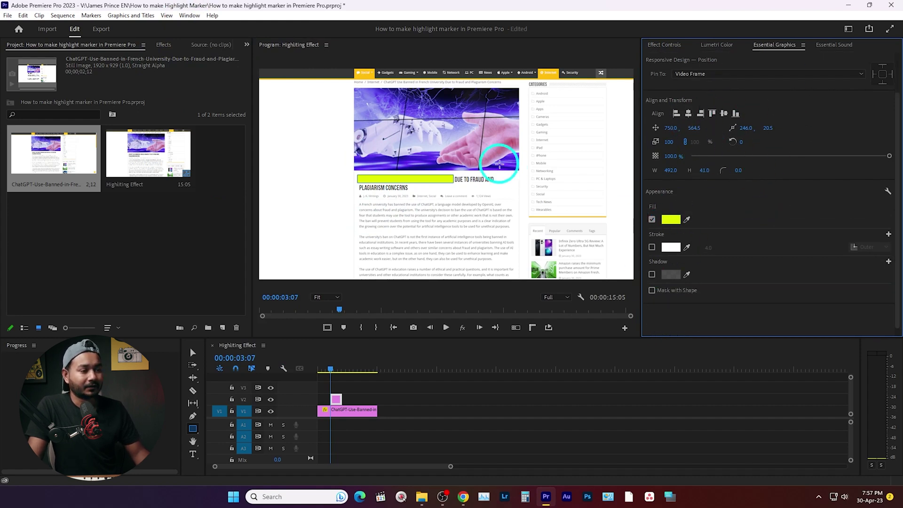
Change the rectangle's fill colour to yellow E4FF00.
left_click(664, 219)
left_click_drag(414, 301, 445, 292)
left_click(469, 234)
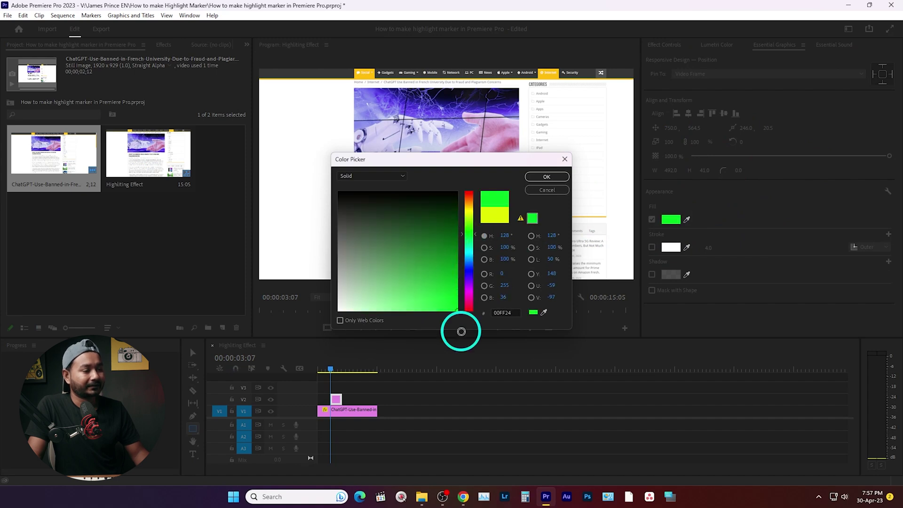
left_click(532, 181)
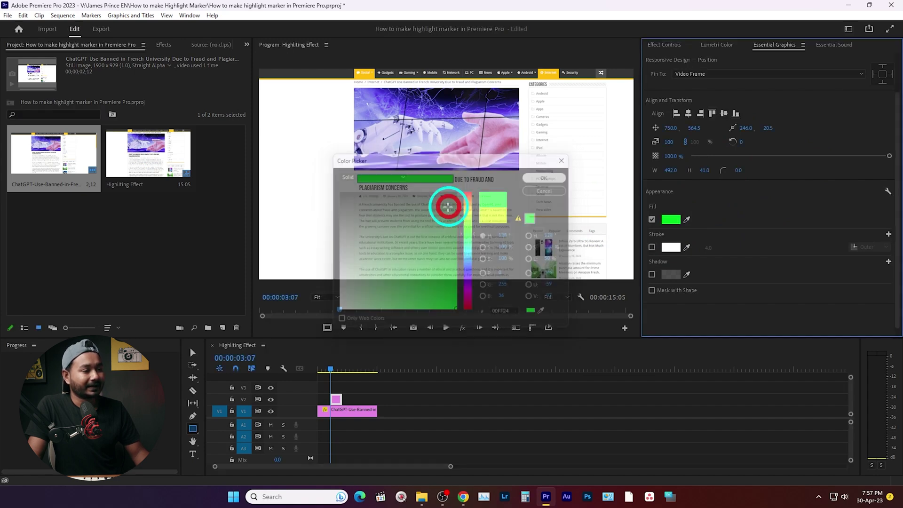
left_click(677, 221)
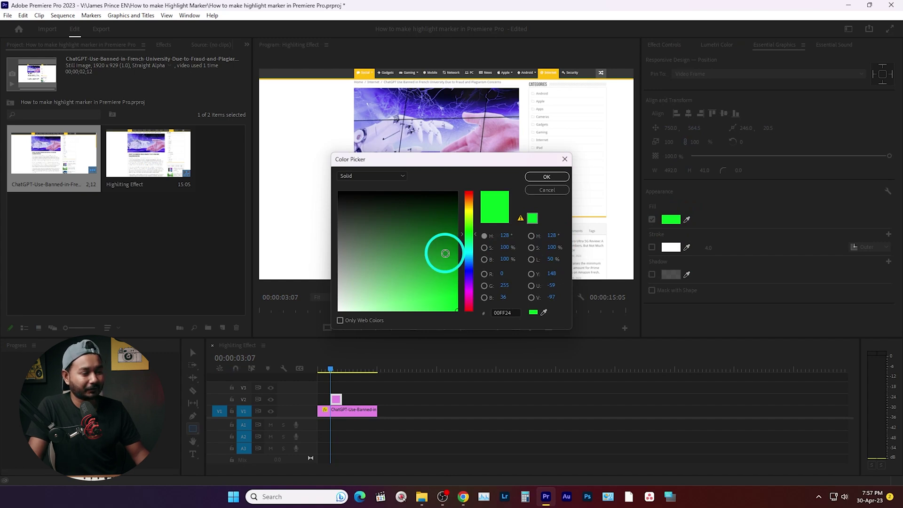
left_click(469, 213)
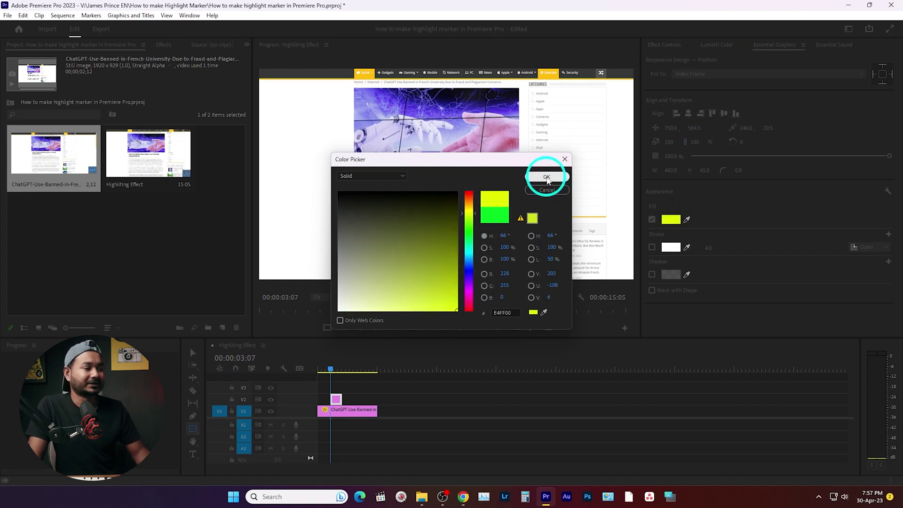
left_click(547, 176)
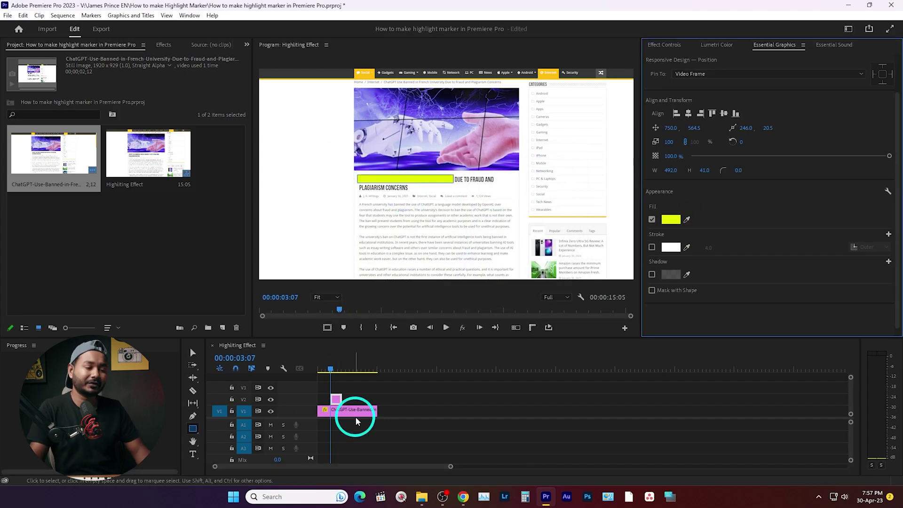
scroll(341, 412, "up", 3, "alt")
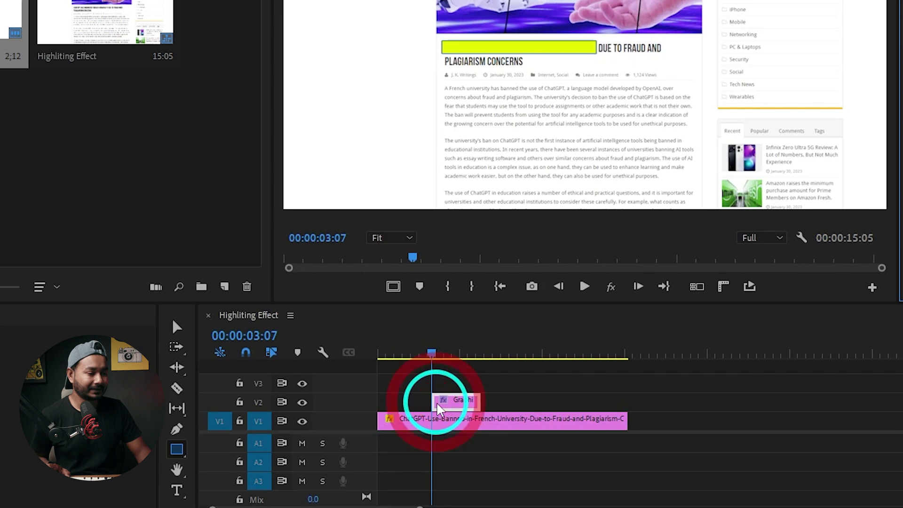
Extend the V2 graphic clip to the screenshot clip's start and end, with the playhead at 00:00:00:00.
left_click_drag(433, 401, 298, 378)
left_click_drag(479, 402, 623, 405)
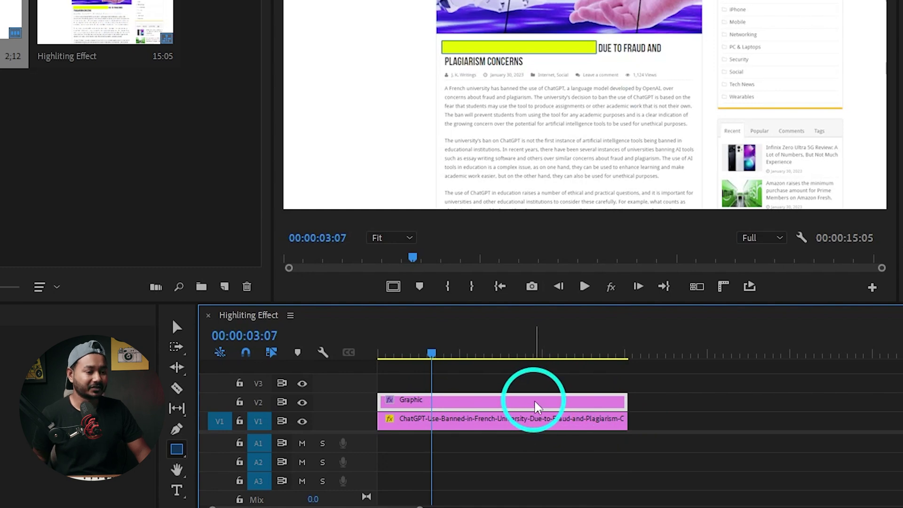
left_click_drag(428, 354, 368, 352)
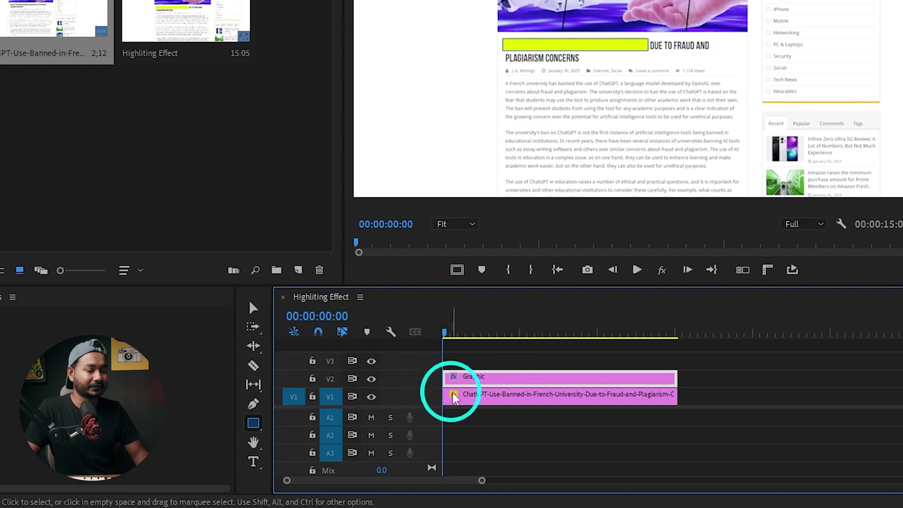
left_click(466, 379)
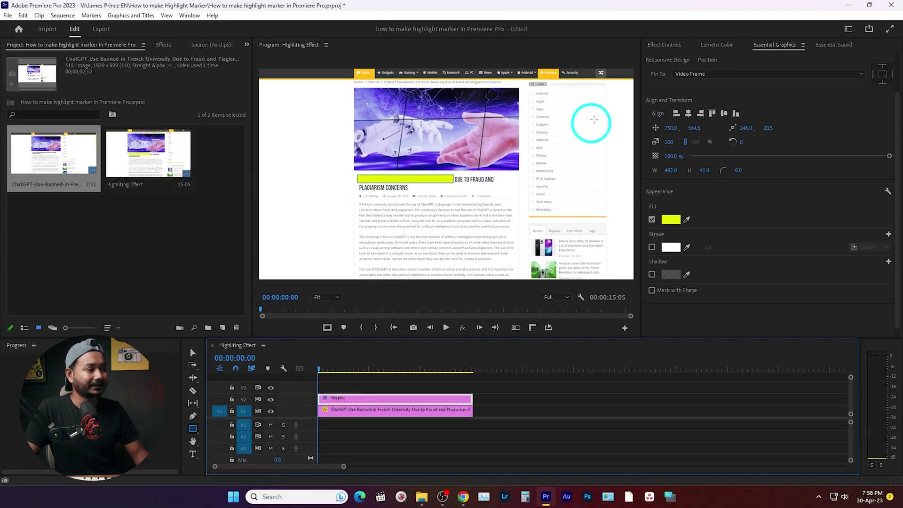
Change the graphic's Opacity blend mode from Normal to Darken.
left_click(666, 46)
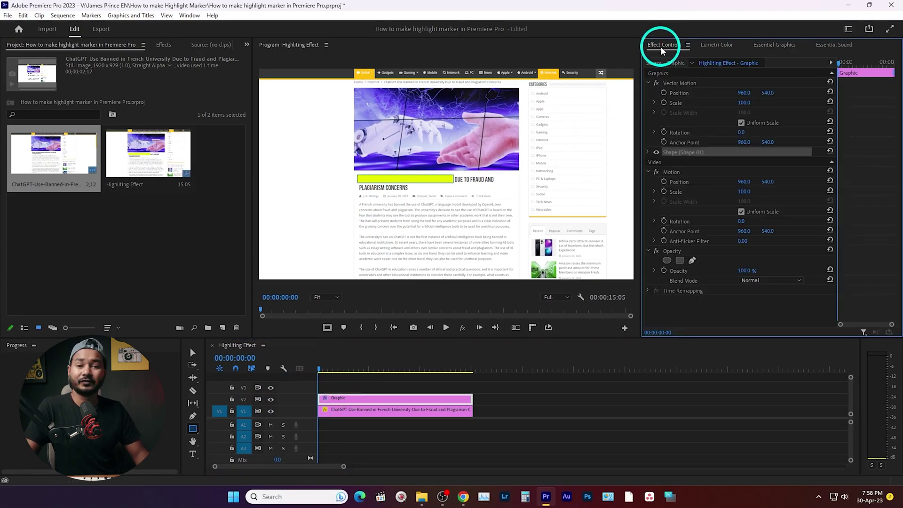
left_click(189, 15)
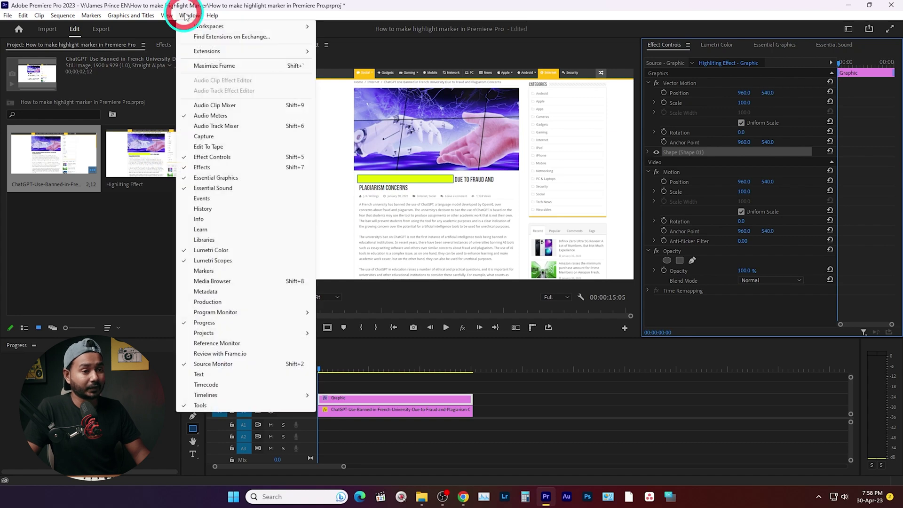
left_click(215, 157)
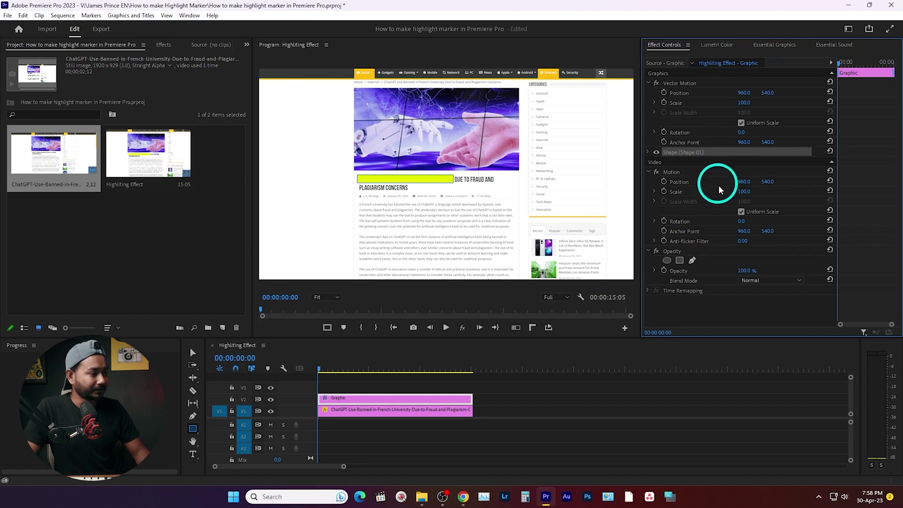
left_click(691, 252)
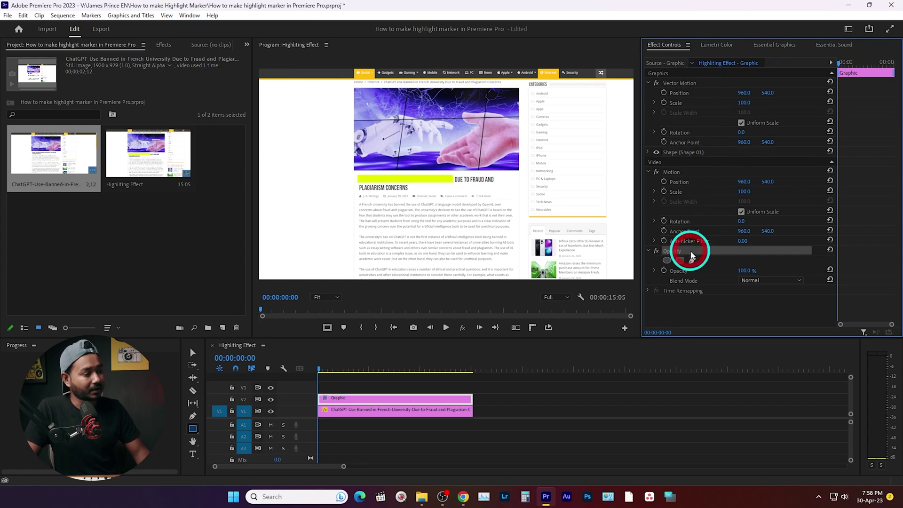
left_click(758, 281)
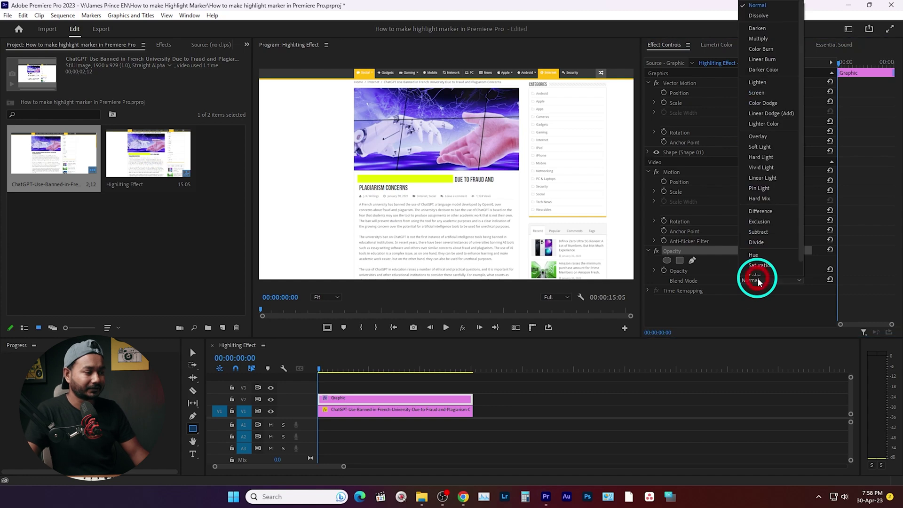
left_click(759, 28)
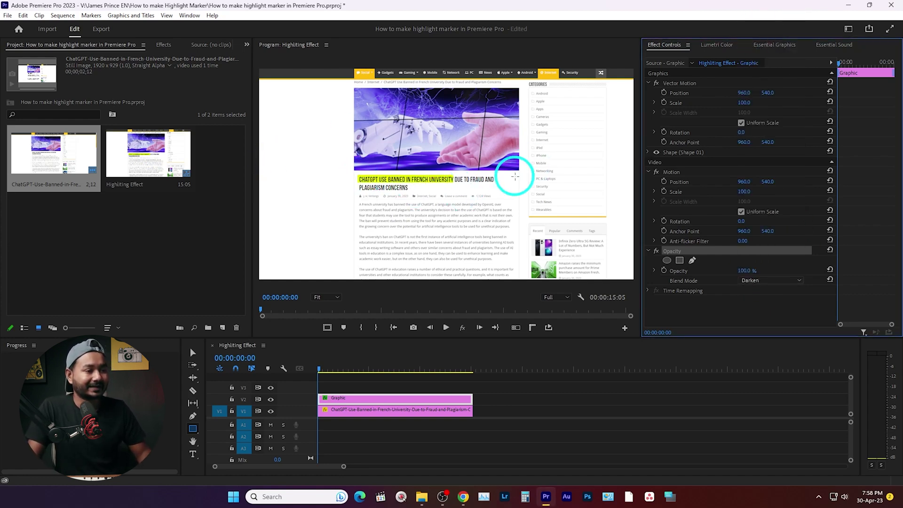
left_click(342, 363)
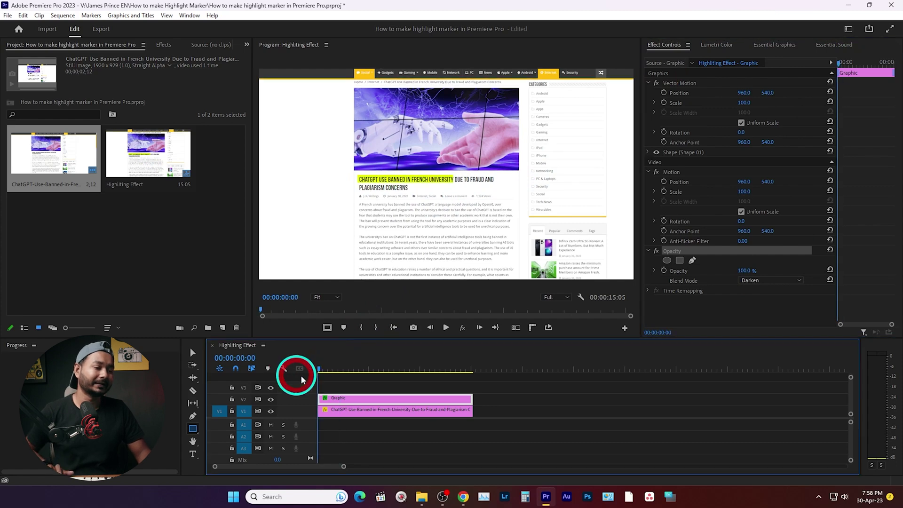
key("space")
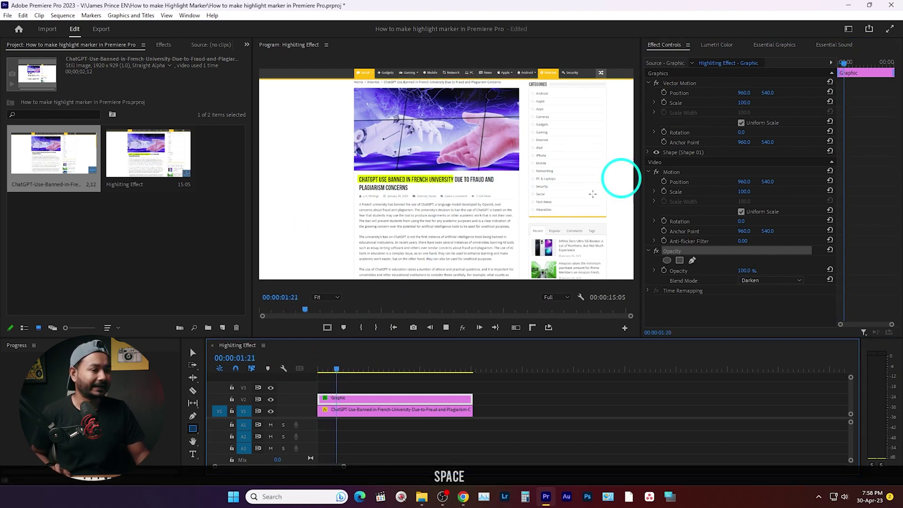
key("space")
left_click_drag(329, 369, 308, 370)
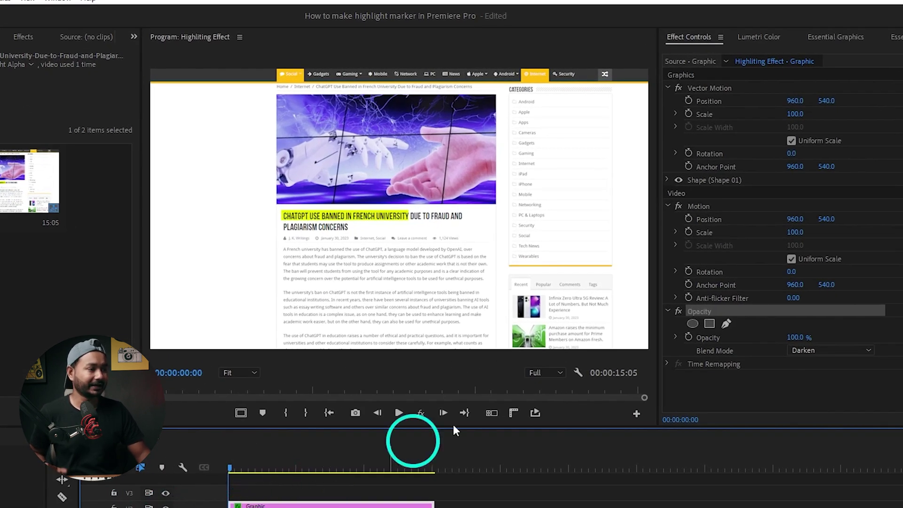
Drag the highlight's Vector Motion anchor point to the headline's left edge, 516.2, 568.9.
left_click(708, 73)
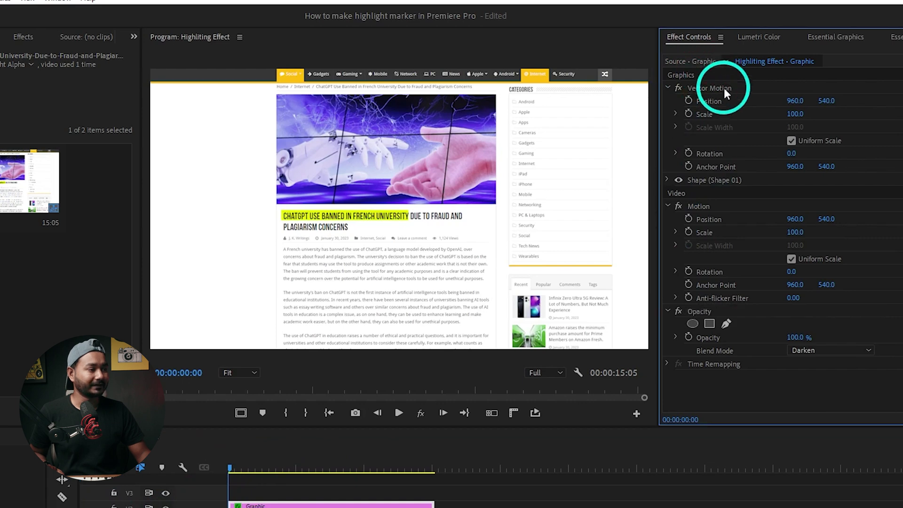
left_click(711, 166)
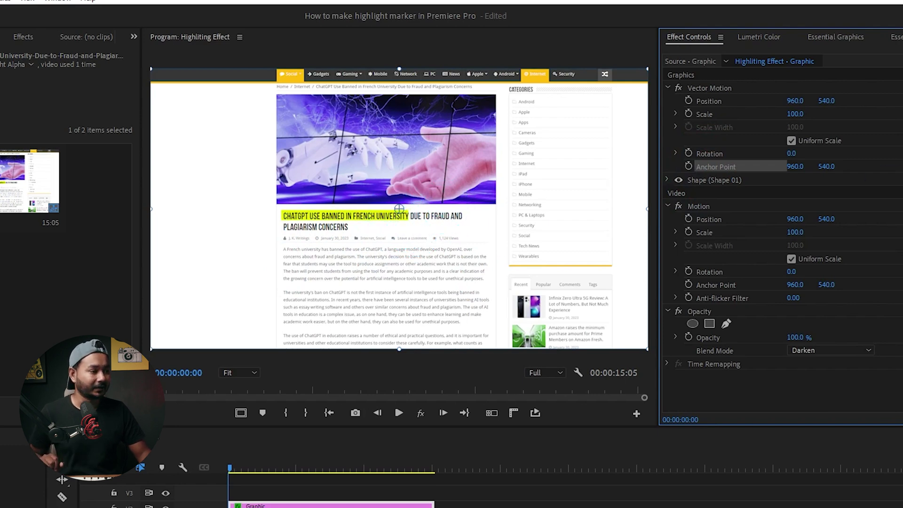
left_click(717, 79)
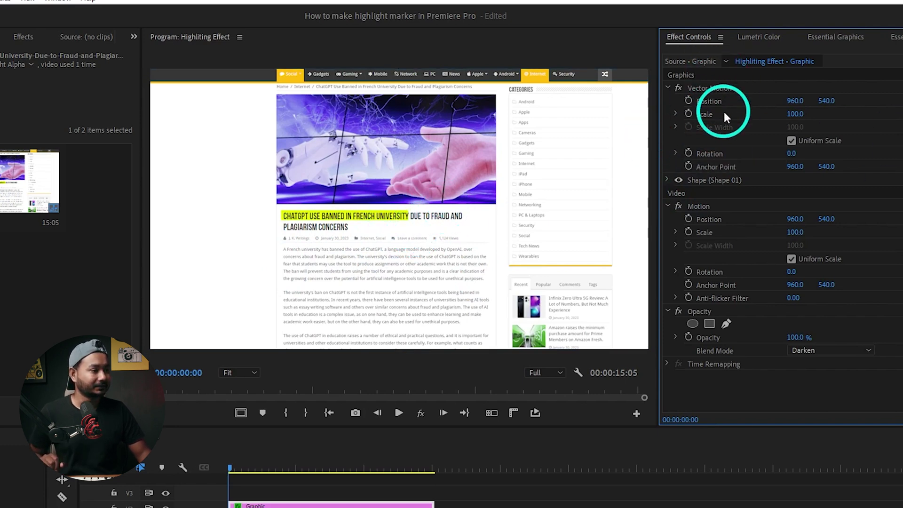
left_click(712, 167)
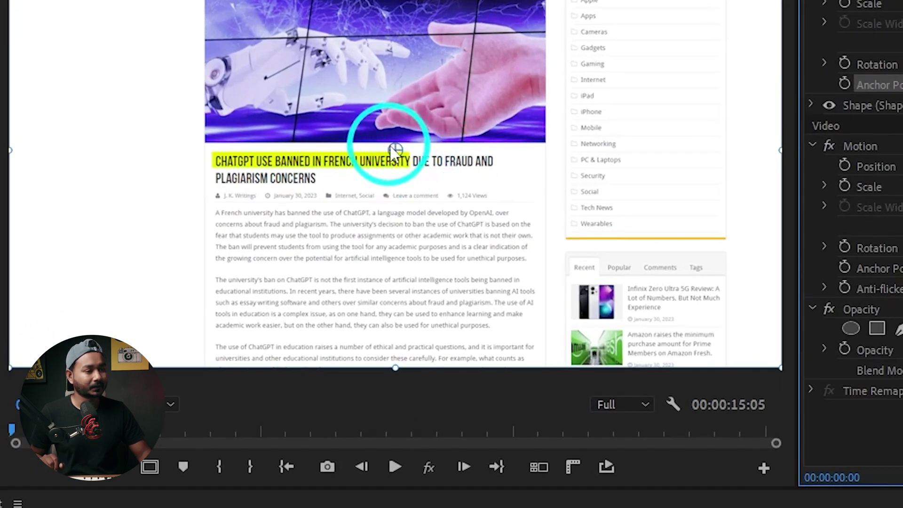
left_click_drag(396, 150, 216, 160)
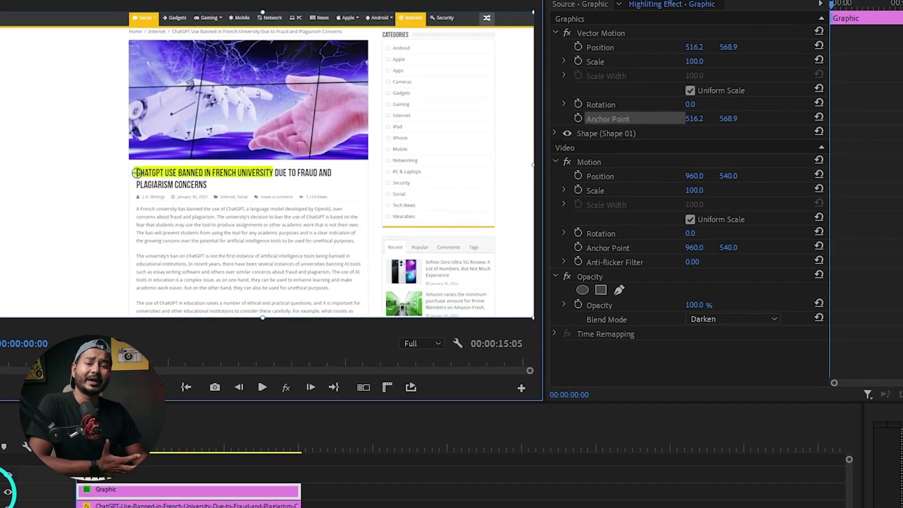
left_click(585, 4)
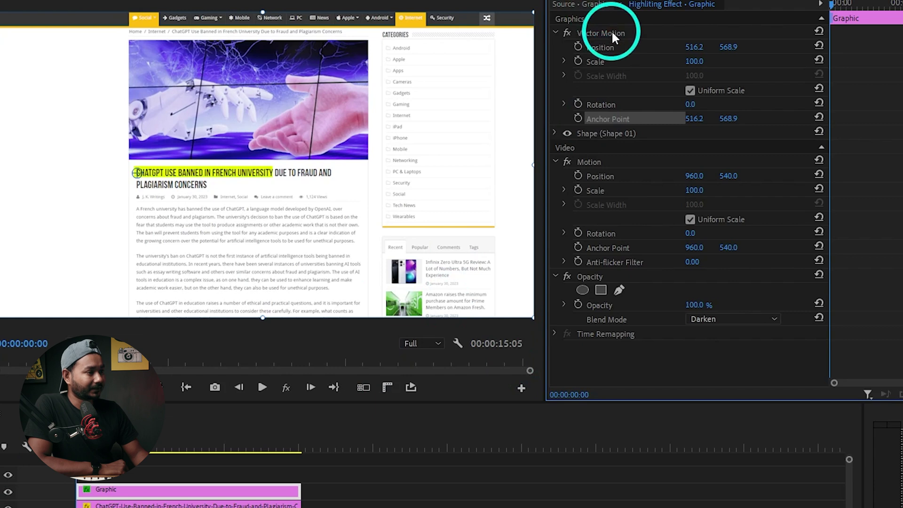
left_click(591, 59)
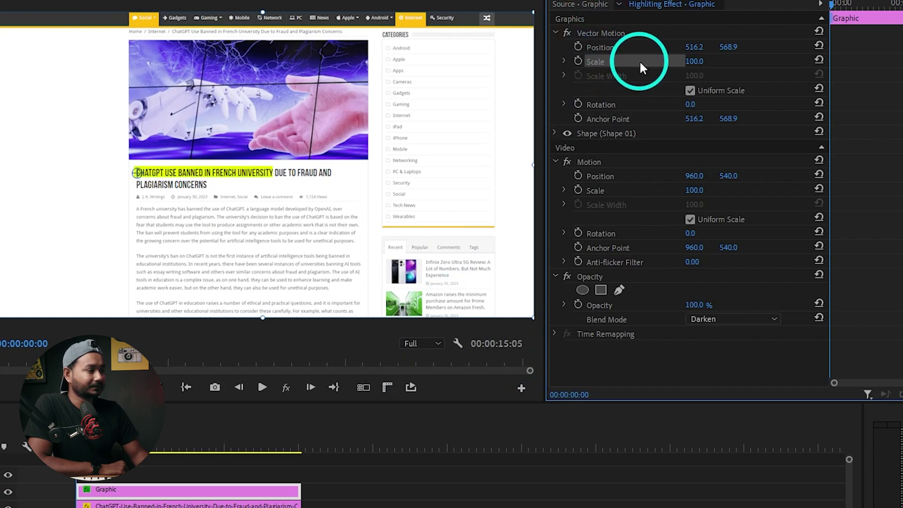
Uncheck Uniform Scale and keyframe Scale Width from 0 at the start to 100 at 1:02.
left_click(690, 90)
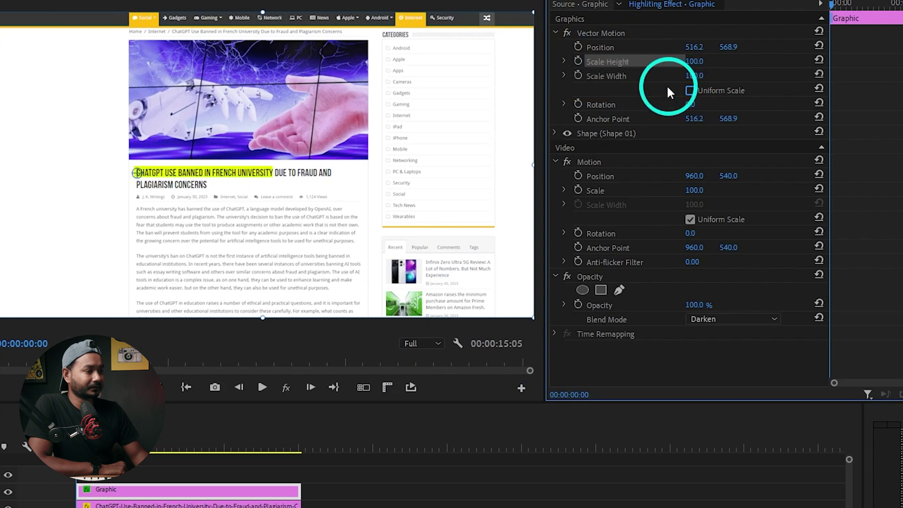
left_click(578, 74)
key("space")
key("space")
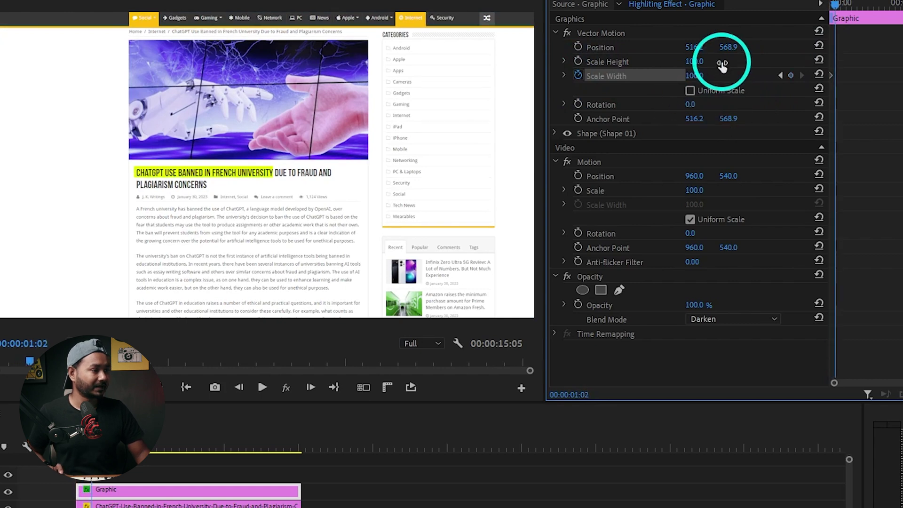
left_click(791, 77)
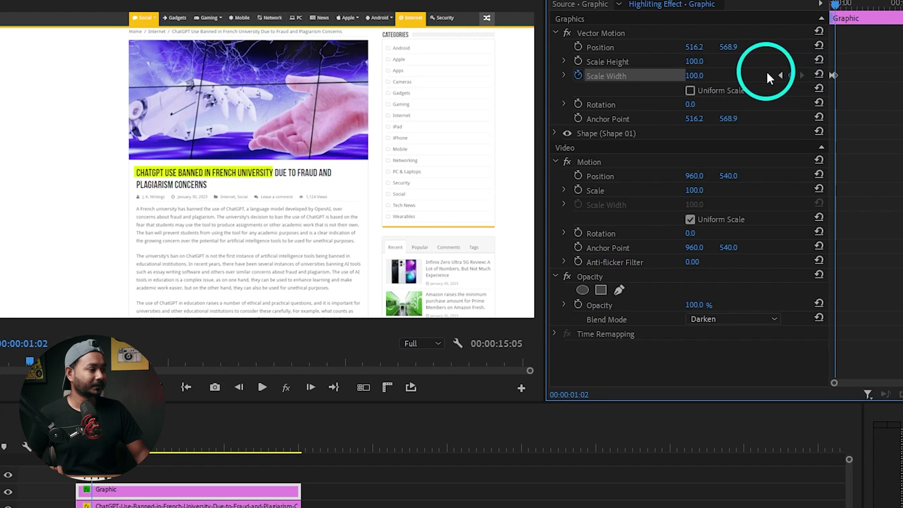
left_click(779, 74)
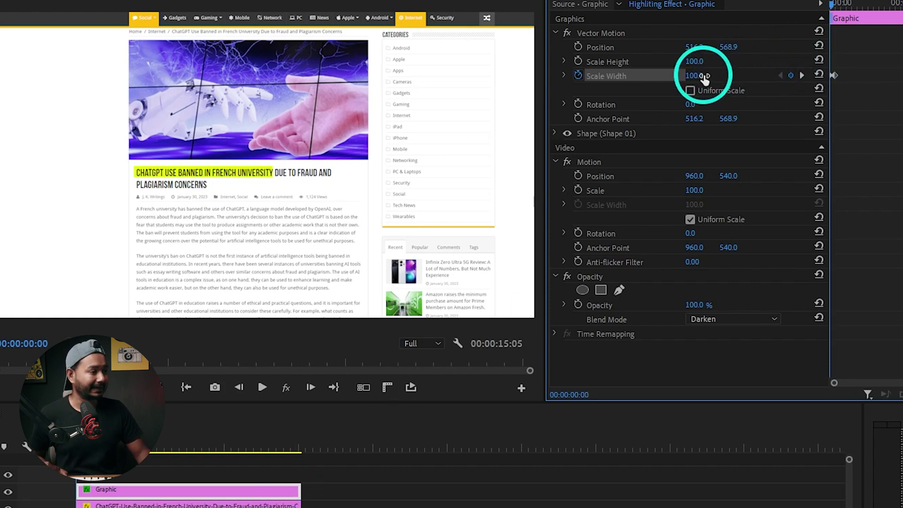
left_click_drag(702, 75, 712, 126)
Play the highlight wipe animation back from the beginning.
left_click(414, 466)
key("space")
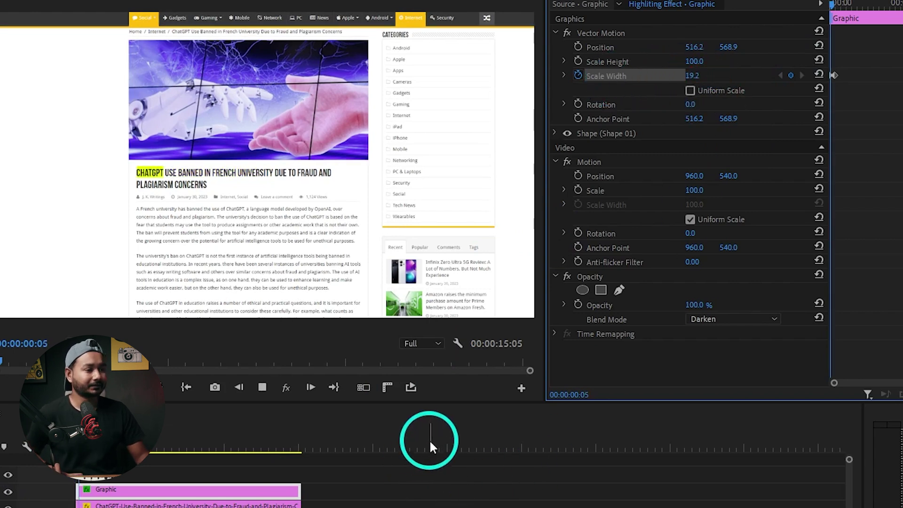
key("Home")
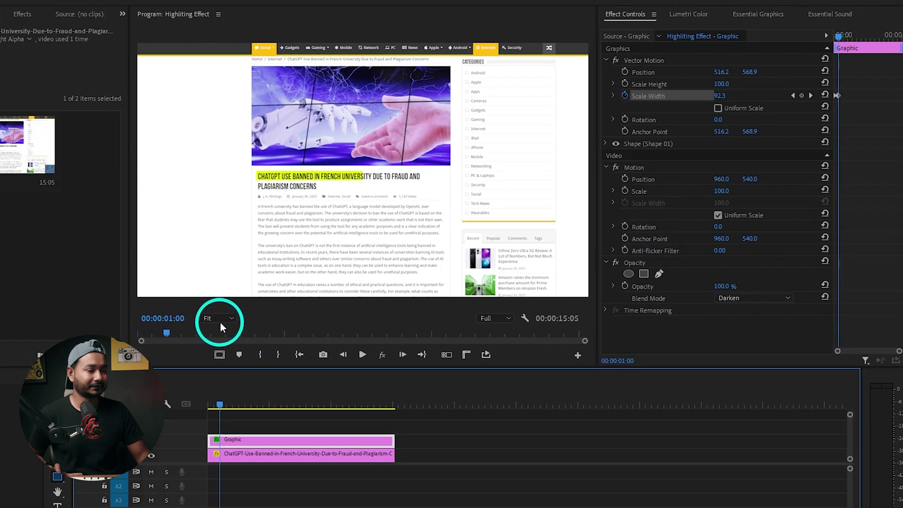
key("space")
left_click(97, 339)
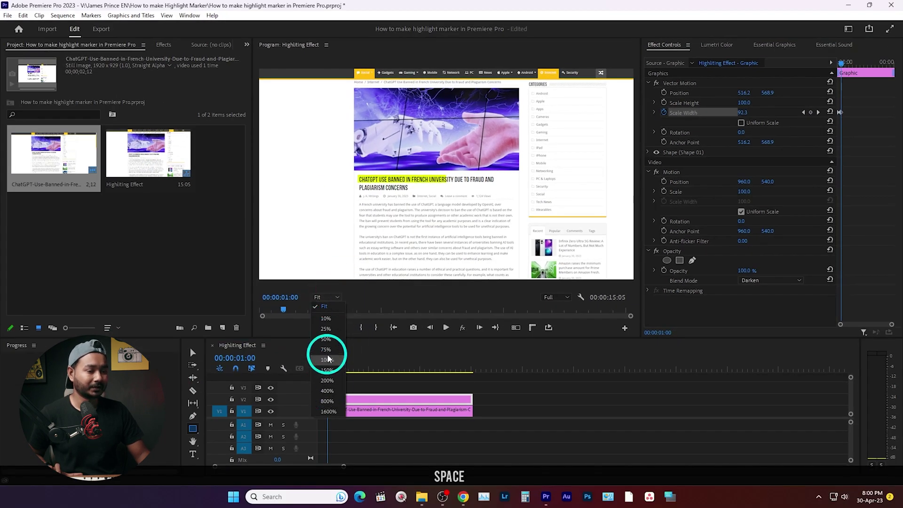
Set the Program Monitor zoom to 75% and play the wipe from the start.
left_click(328, 352)
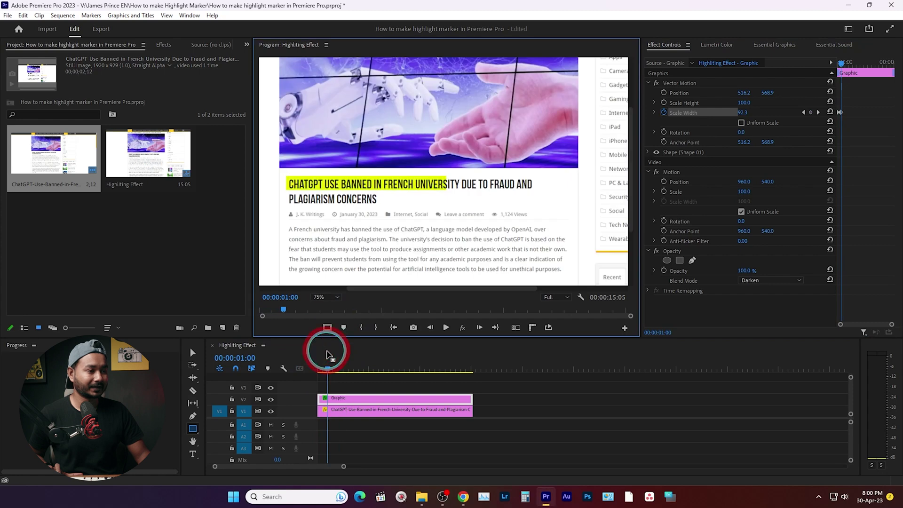
left_click_drag(492, 292, 460, 294)
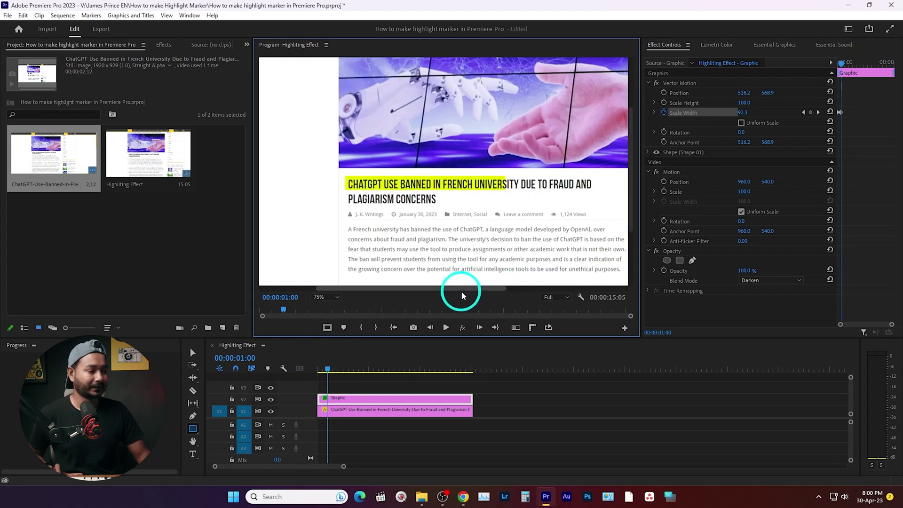
left_click_drag(327, 369, 304, 374)
key("space")
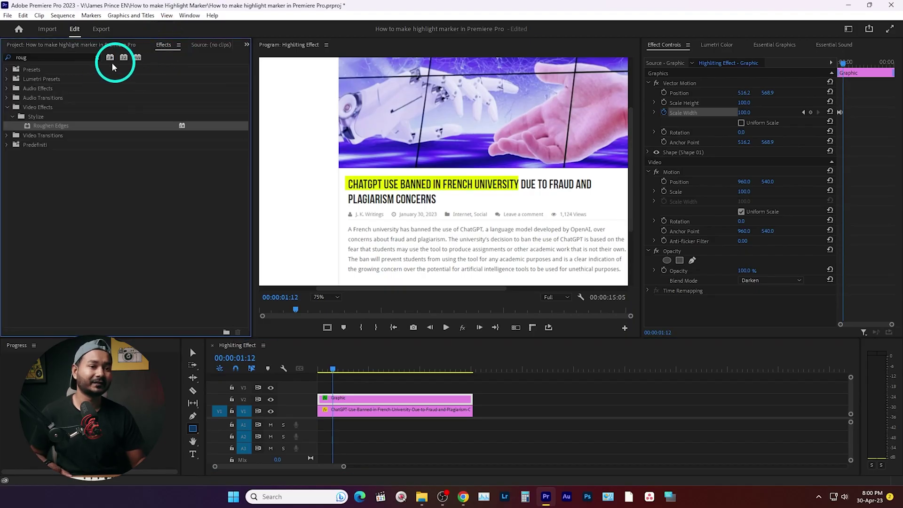
left_click(97, 57)
Search for Roughen Edges and apply it to the Graphic clip.
left_click(190, 15)
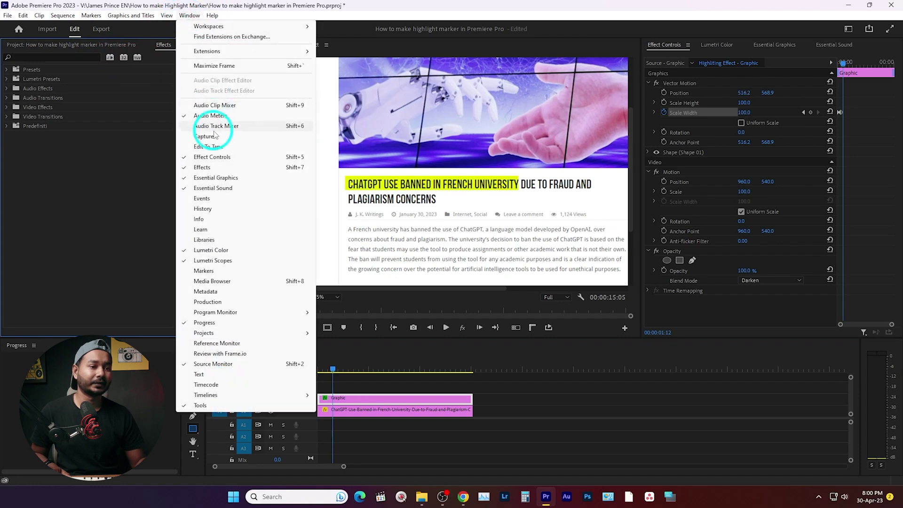
left_click(200, 166)
left_click(56, 58)
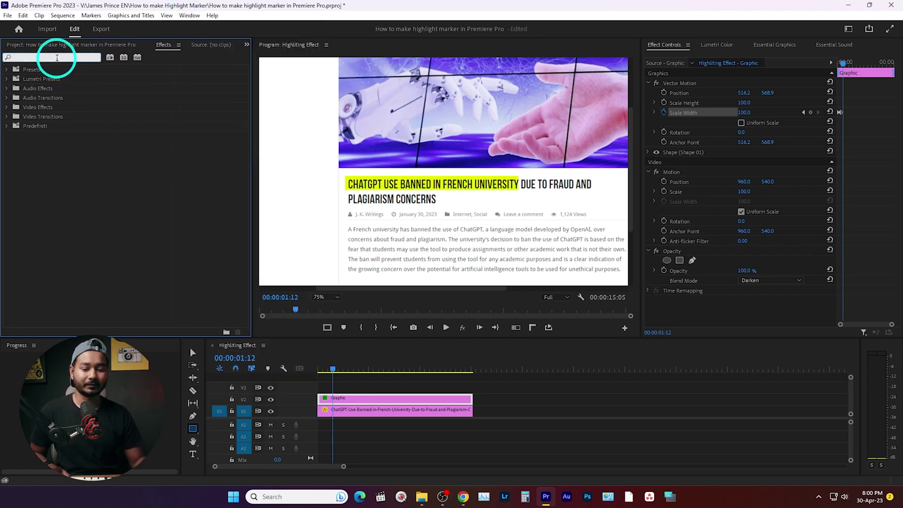
type("roug")
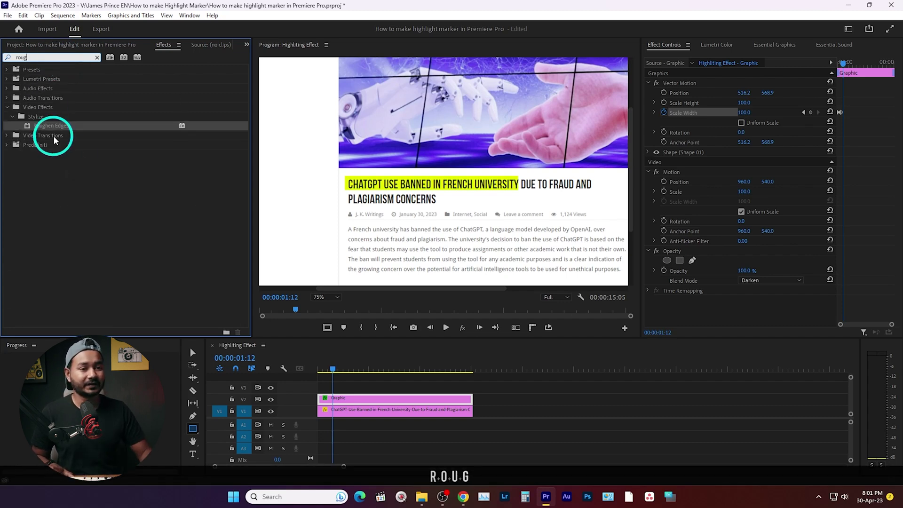
left_click_drag(48, 125, 368, 398)
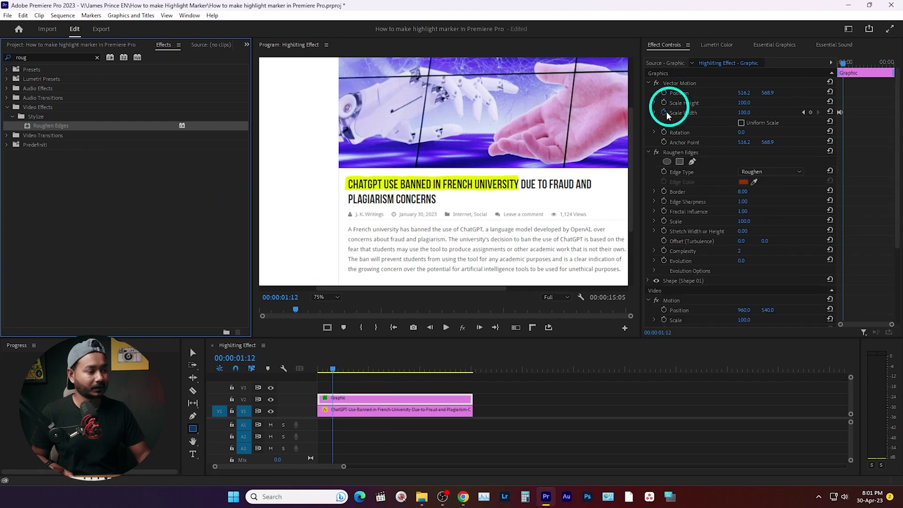
Set Roughen Edges Border 18, Fractal Influence 0.80 and Scale 142, then play from the start.
left_click(678, 152)
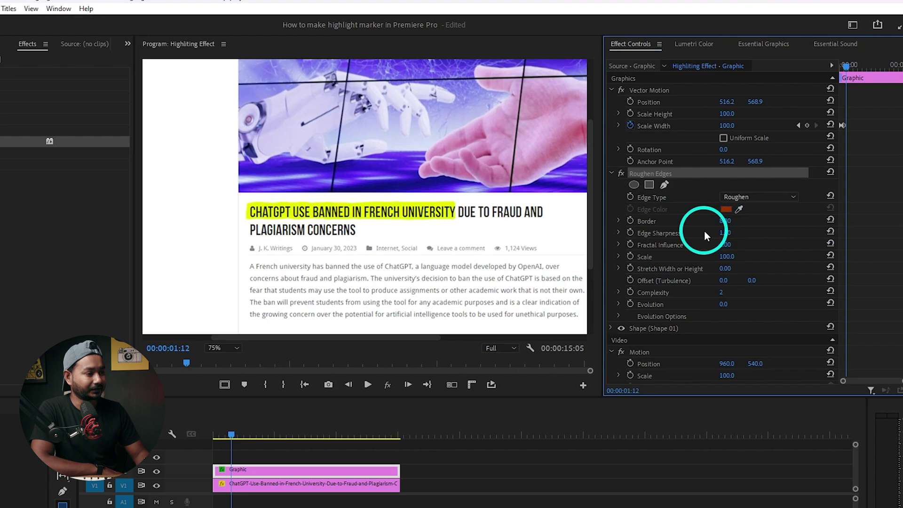
left_click_drag(728, 224, 740, 219)
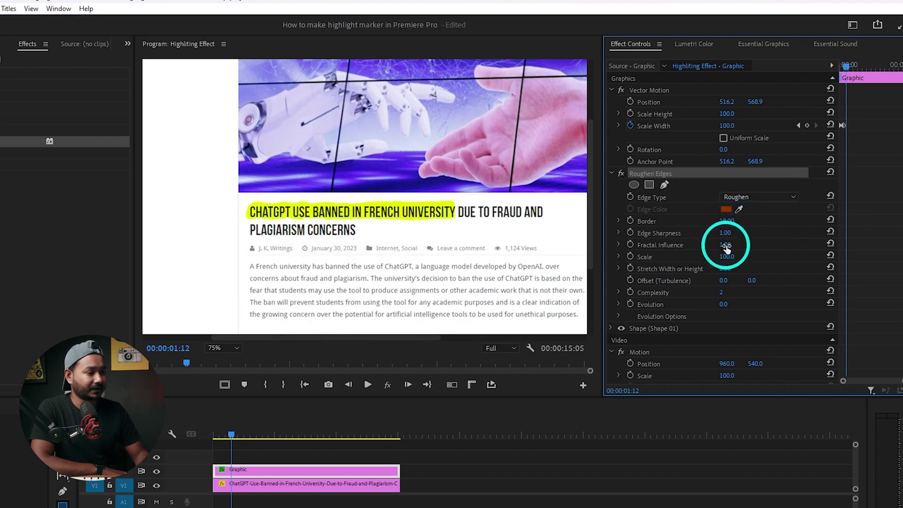
left_click_drag(726, 245, 742, 244)
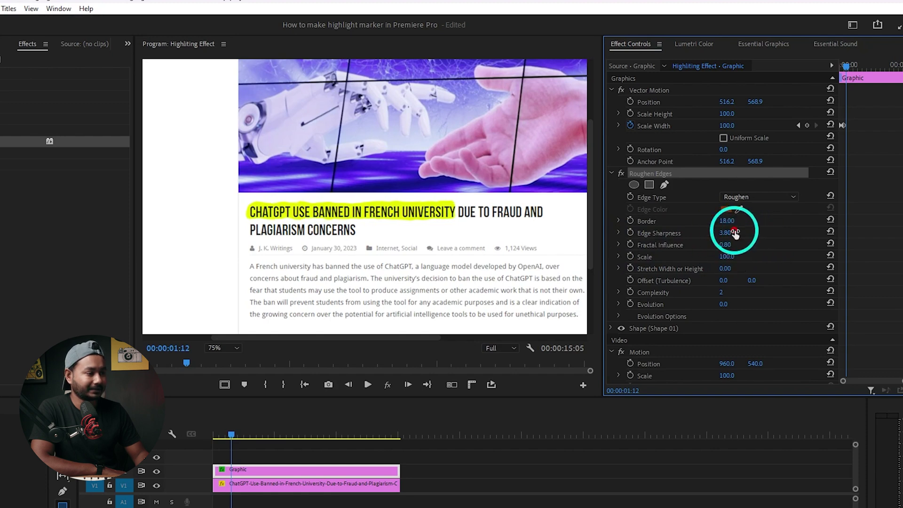
left_click_drag(723, 256, 748, 252)
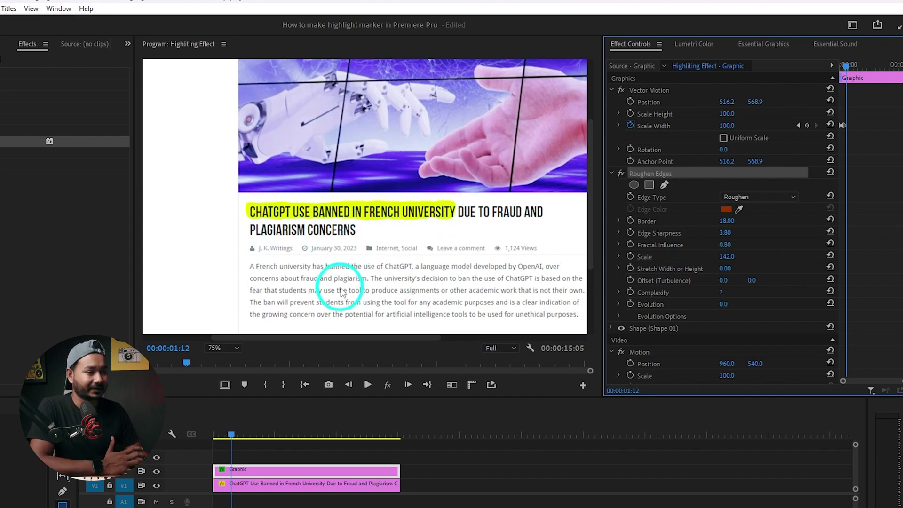
left_click_drag(225, 434, 202, 430)
key("space")
key("space")
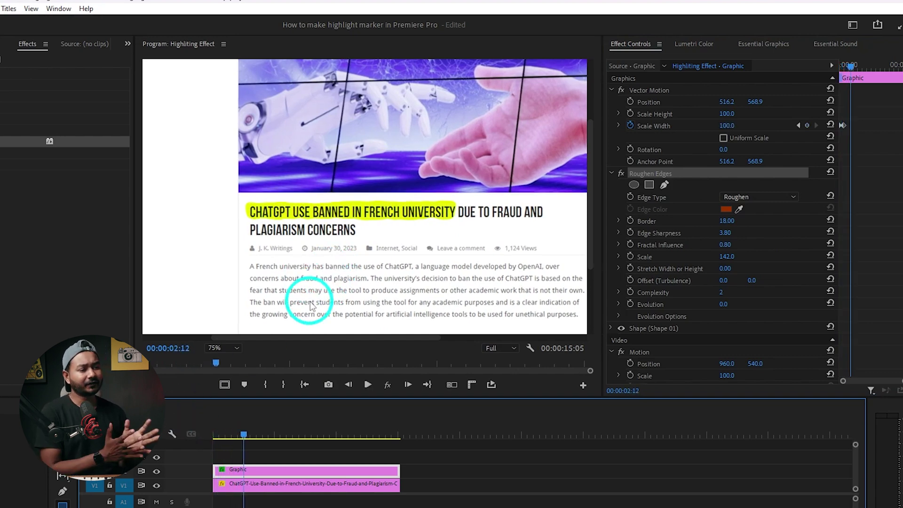
left_click(225, 349)
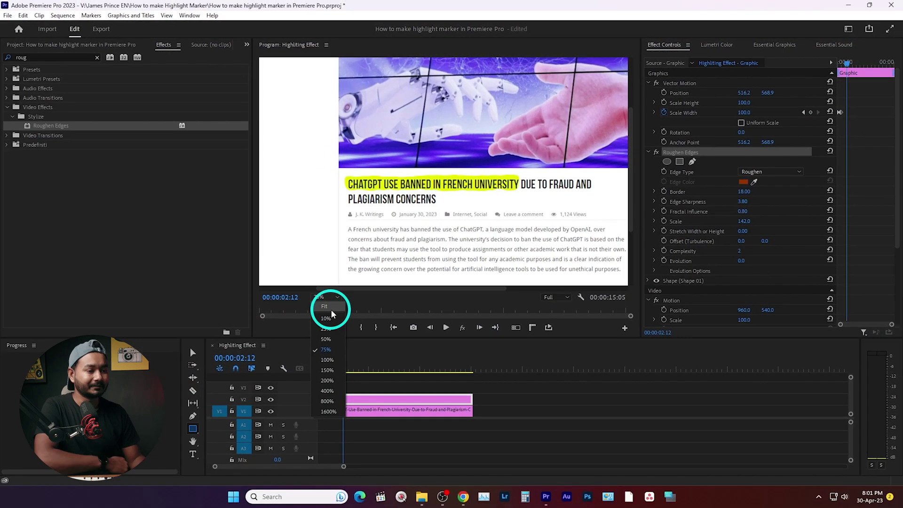
Fit the preview, then nest the graphic and screenshot clips as Nested Sequence 01.
left_click(329, 307)
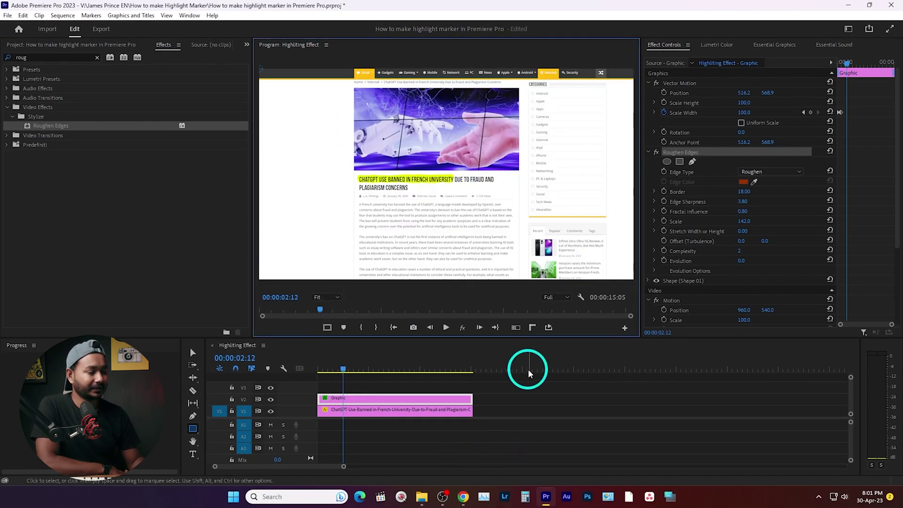
left_click_drag(498, 391, 392, 415)
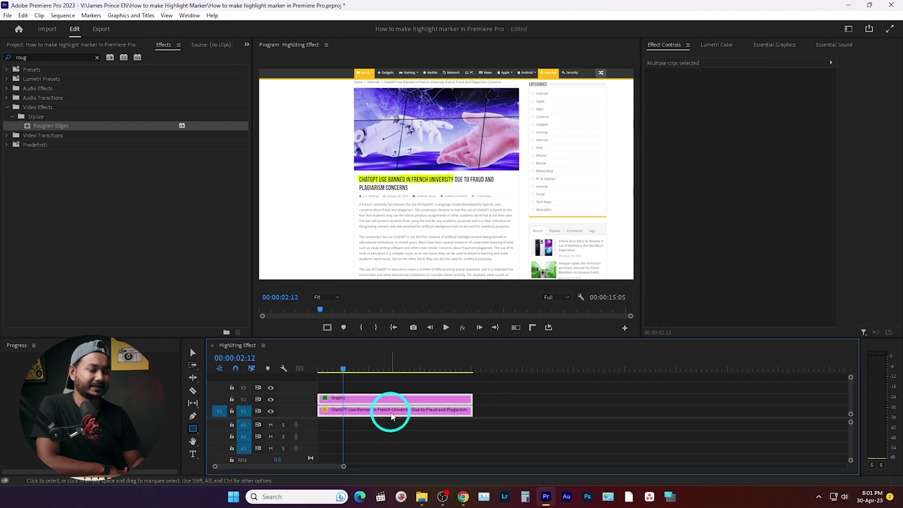
left_click_drag(525, 383, 379, 413)
right_click(381, 413)
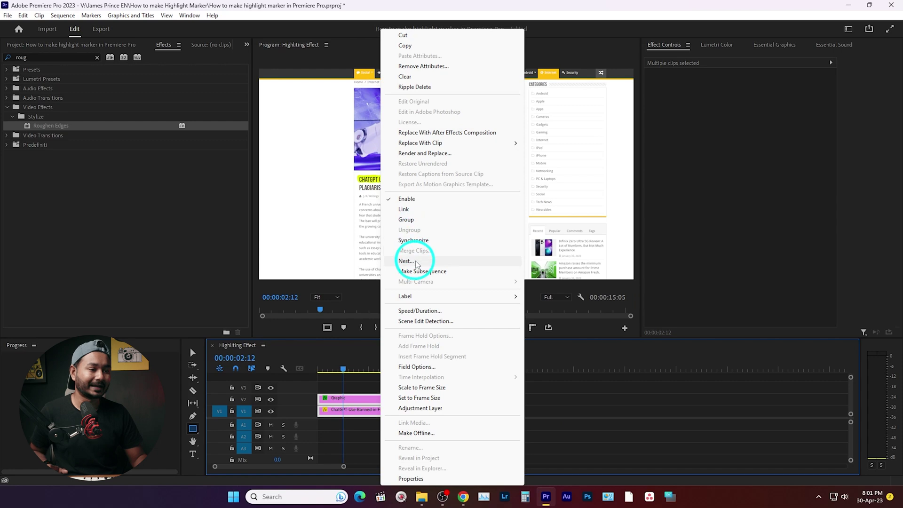
left_click(415, 261)
left_click(430, 256)
left_click(317, 370)
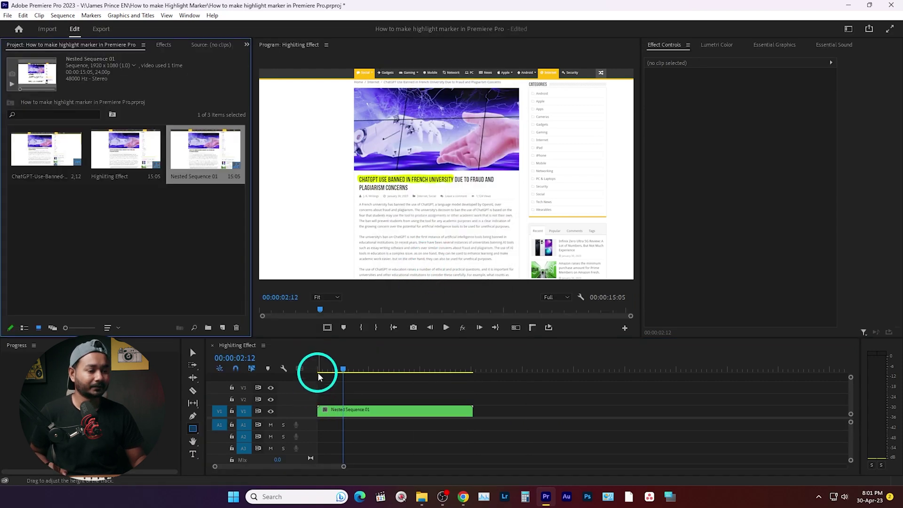
left_click(162, 45)
Apply Basic 3D to Nested Sequence 01 and set Swivel 17°, Tilt -4°, Distance to Image -31.
double_click(55, 58)
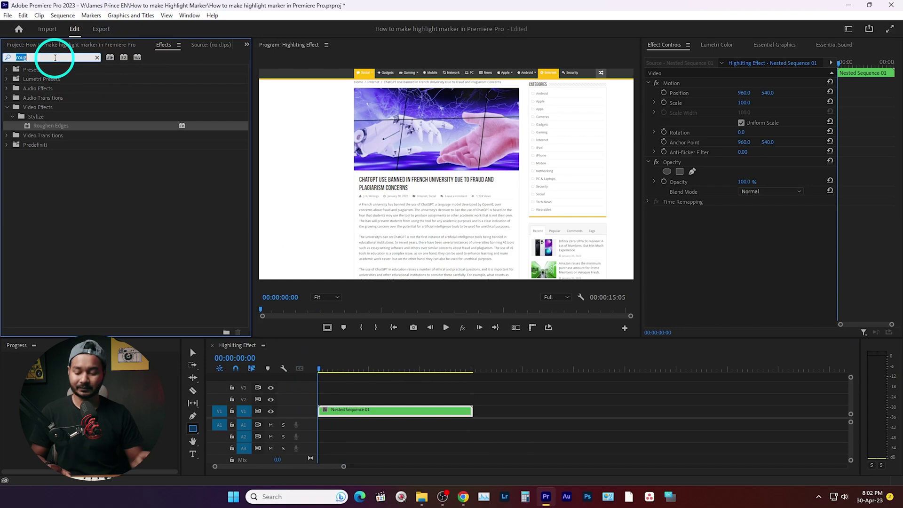
type("basic")
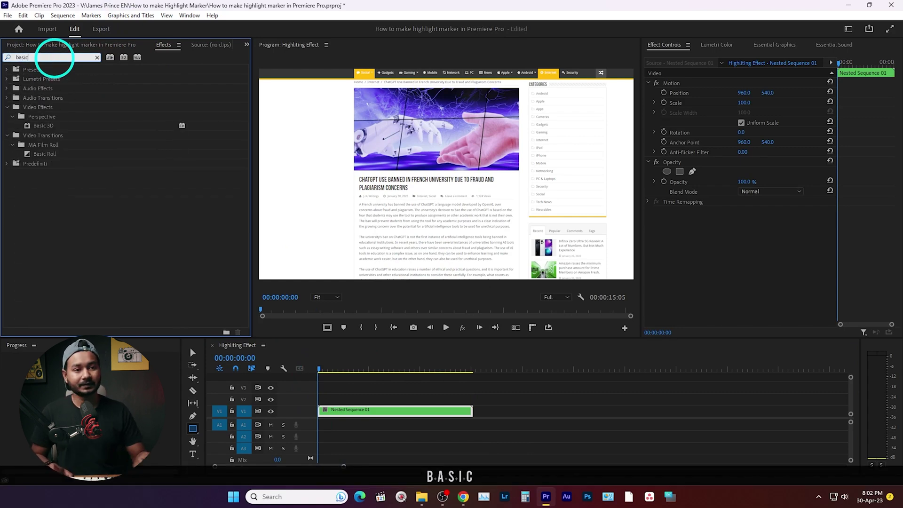
left_click_drag(44, 127, 113, 150)
left_click_drag(335, 400, 333, 410)
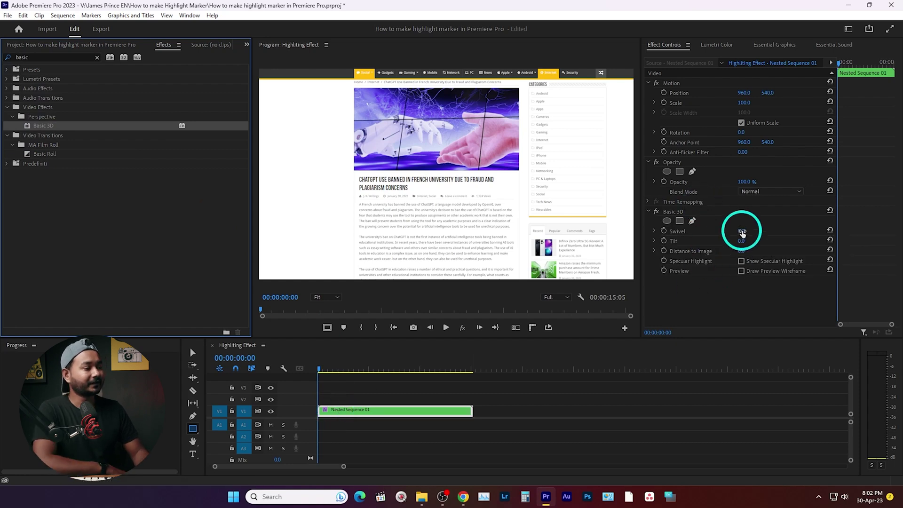
left_click_drag(743, 234, 726, 267)
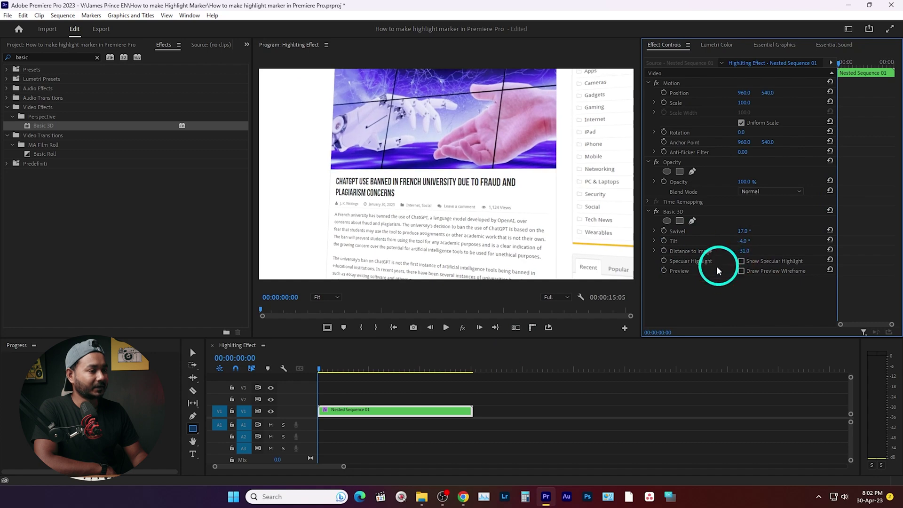
left_click(664, 231)
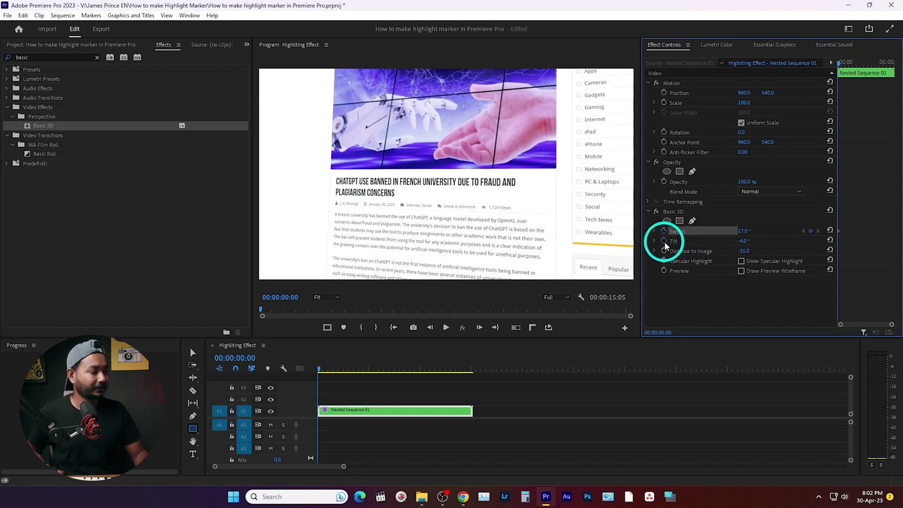
Enable keyframing for Swivel, Tilt and Distance to Image, then add a new Swivel keyframe.
left_click(663, 241)
left_click(664, 251)
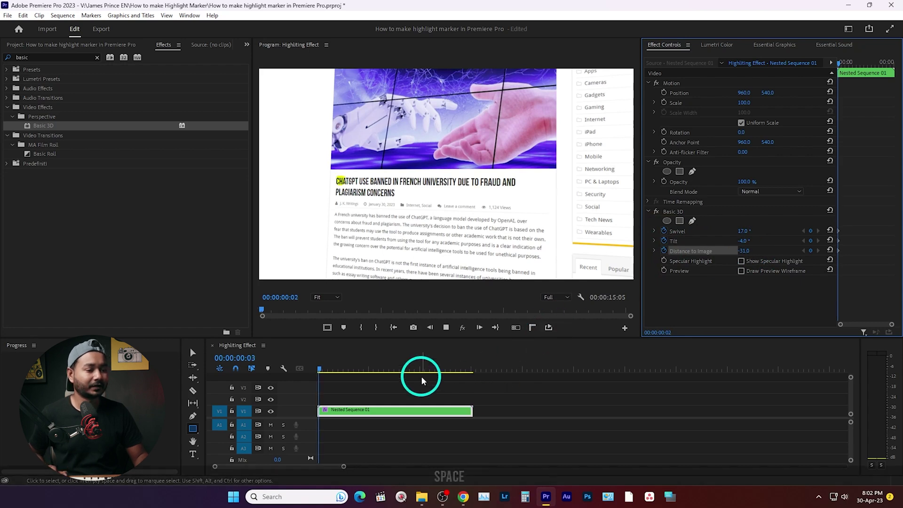
key("space")
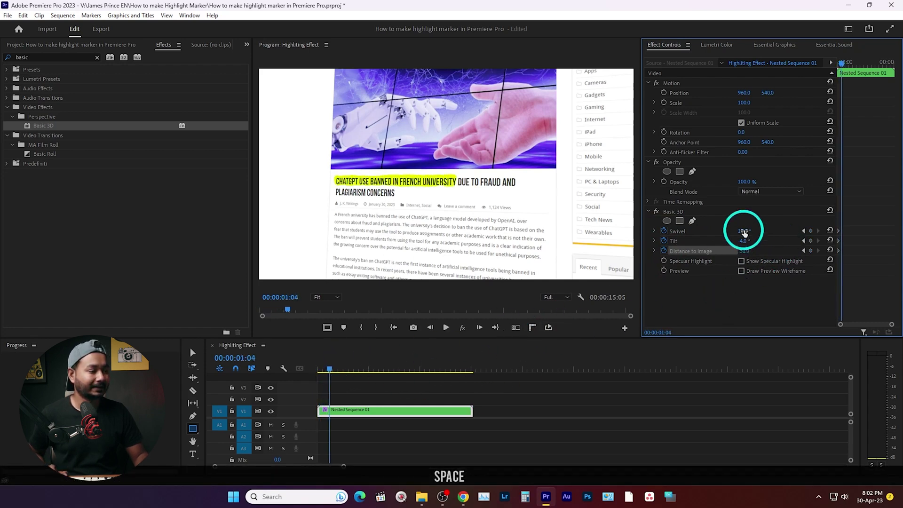
left_click_drag(756, 231, 751, 251)
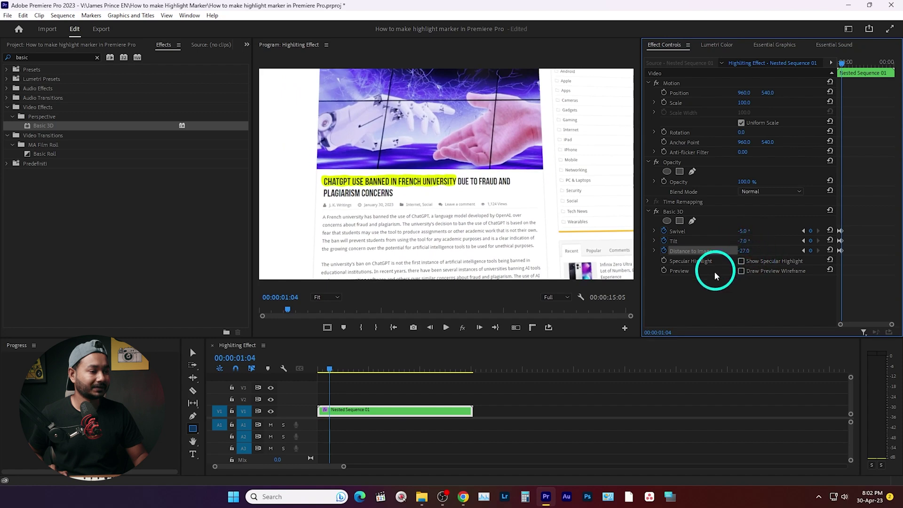
Move the Basic 3D keyframes later in the clip and preview the tilt from the start.
left_click_drag(853, 266, 842, 225)
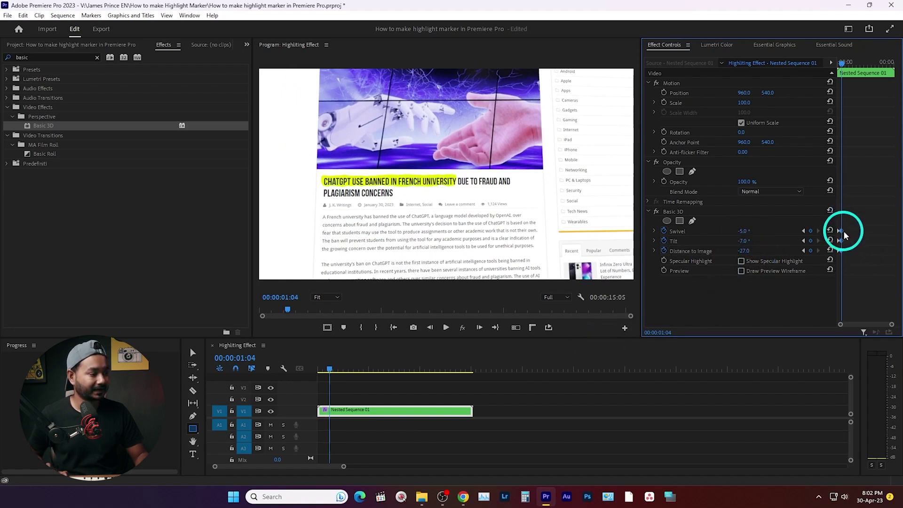
left_click_drag(841, 234, 889, 230)
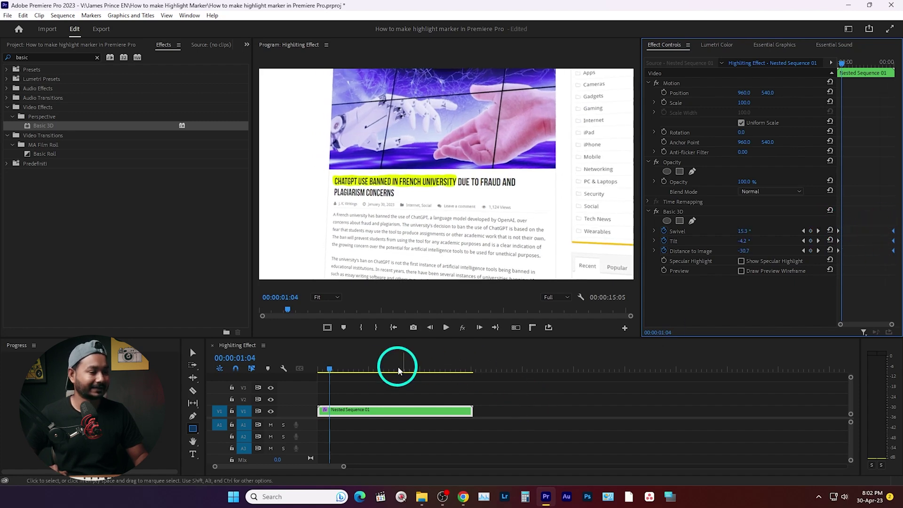
left_click_drag(398, 370, 291, 361)
key("space")
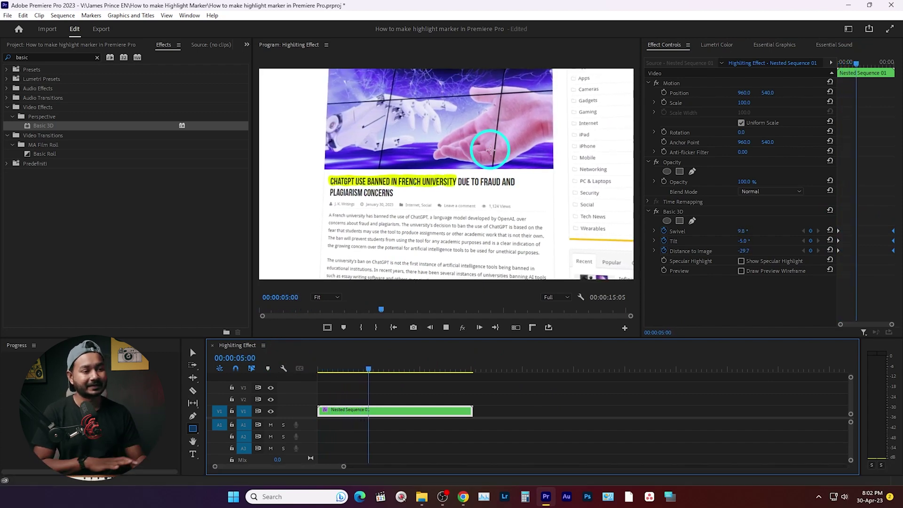
key("space")
Shift the later Basic 3D keyframes slightly earlier and play back the finished 3D motion.
left_click(900, 265)
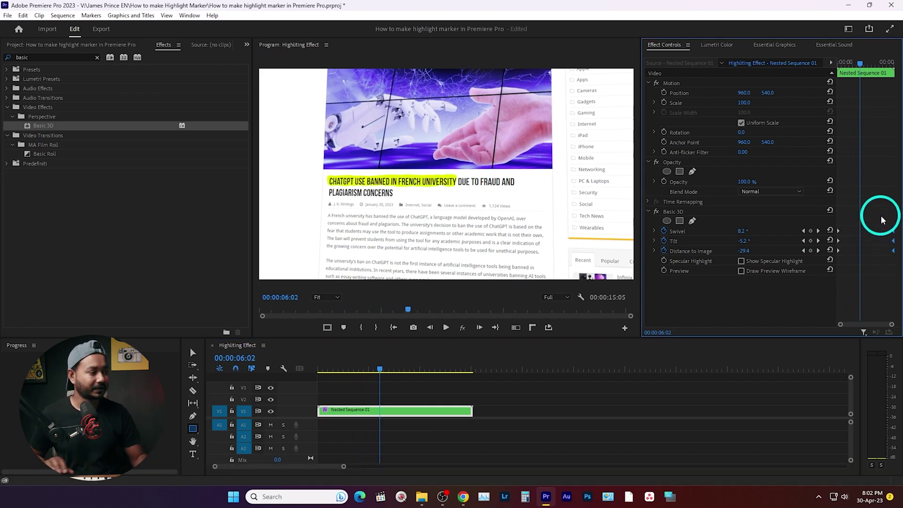
left_click_drag(895, 236, 876, 245)
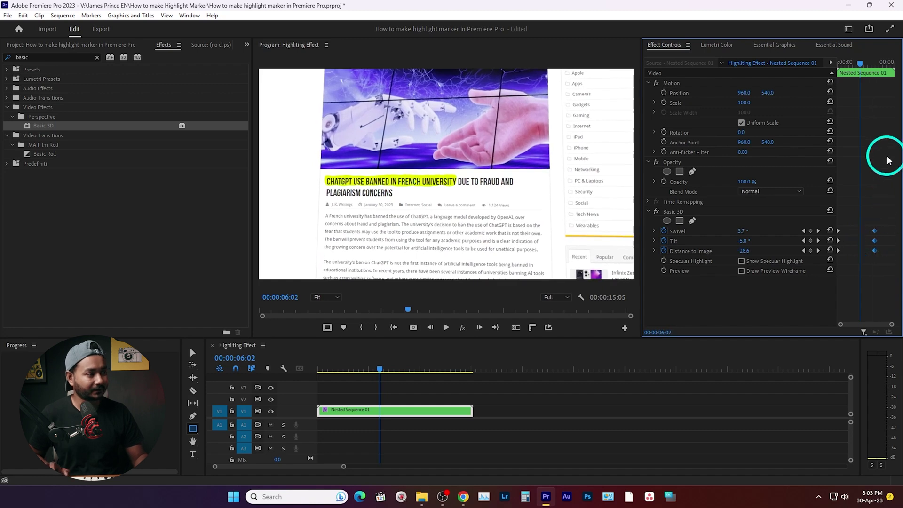
left_click_drag(855, 67, 771, 80)
key("space")
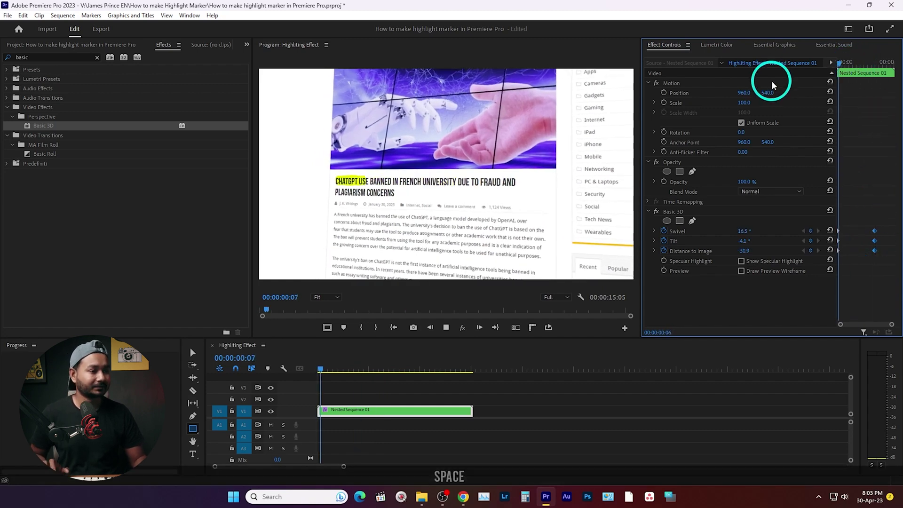